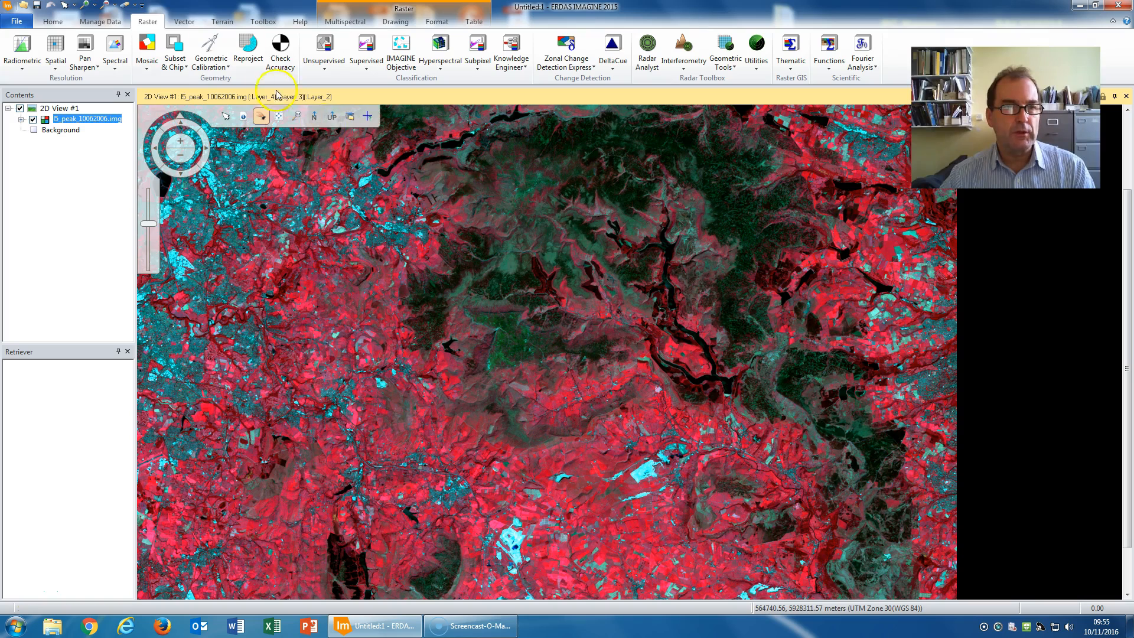
# Open the Signature Editor for supervised classification and move its window over the image's eastern edge
pyautogui.click(367, 67)
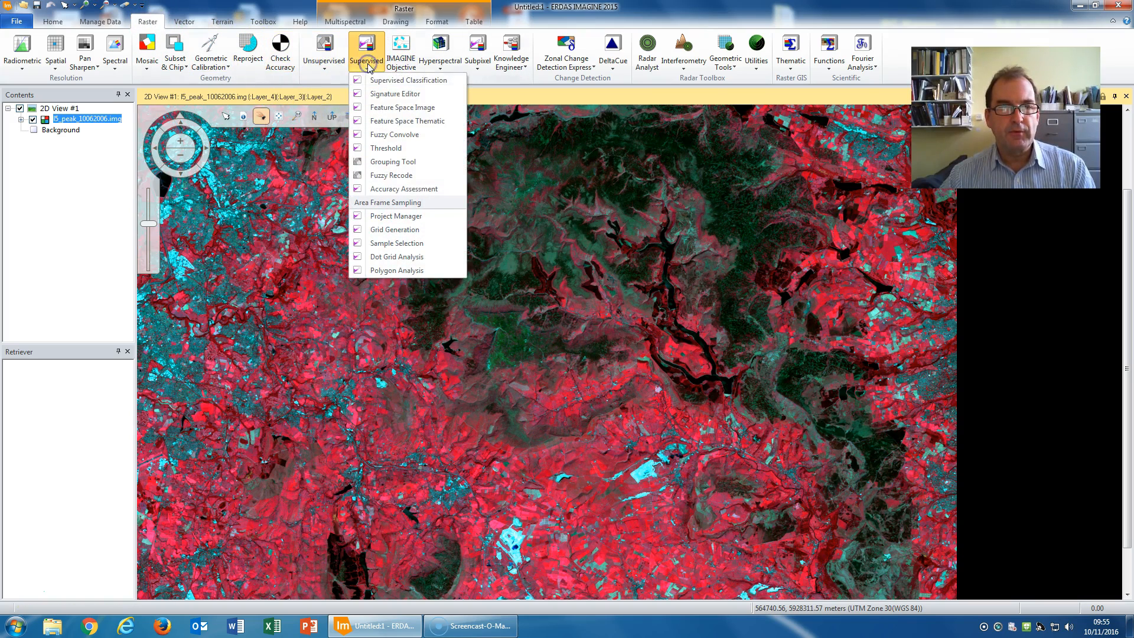
pyautogui.click(404, 96)
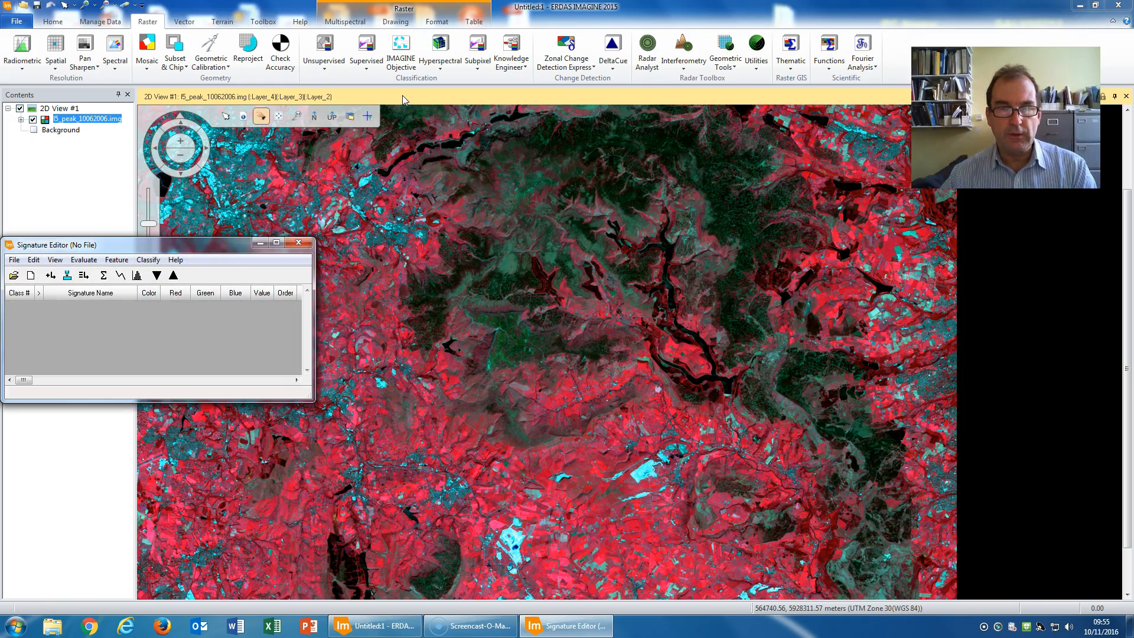
pyautogui.moveTo(172, 249)
pyautogui.mouseDown()
pyautogui.moveTo(595, 245)
pyautogui.moveTo(898, 265)
pyautogui.moveTo(972, 251)
pyautogui.moveTo(977, 213)
pyautogui.mouseUp()
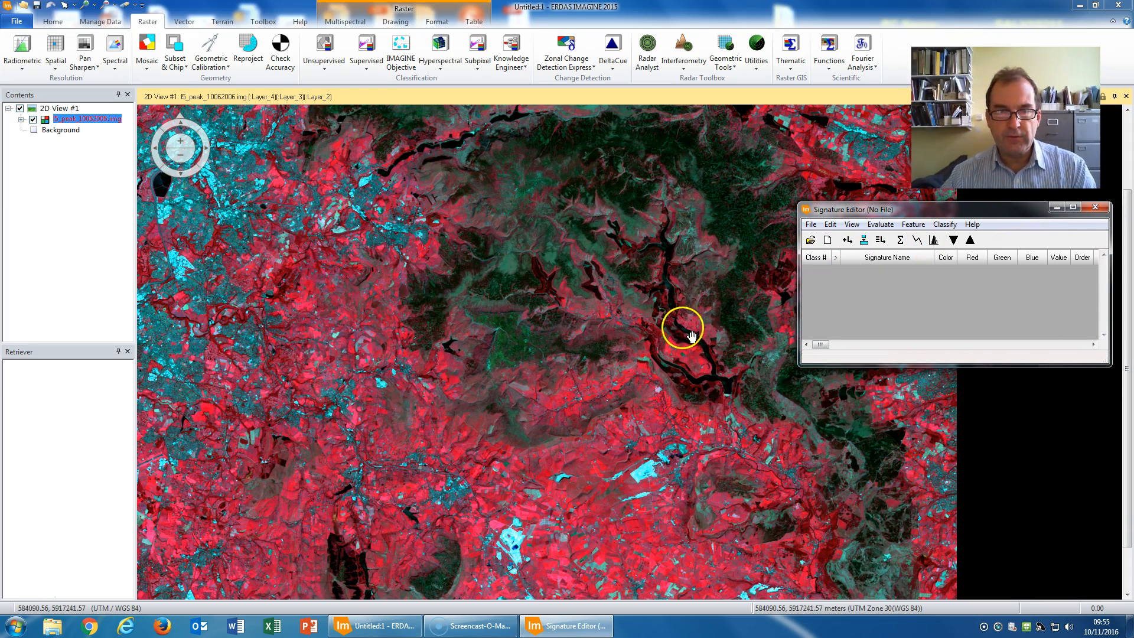
# Draw a polygon area of interest inside the dark reservoir water just north of the dam, including part of its western arm
pyautogui.moveTo(257, 116)
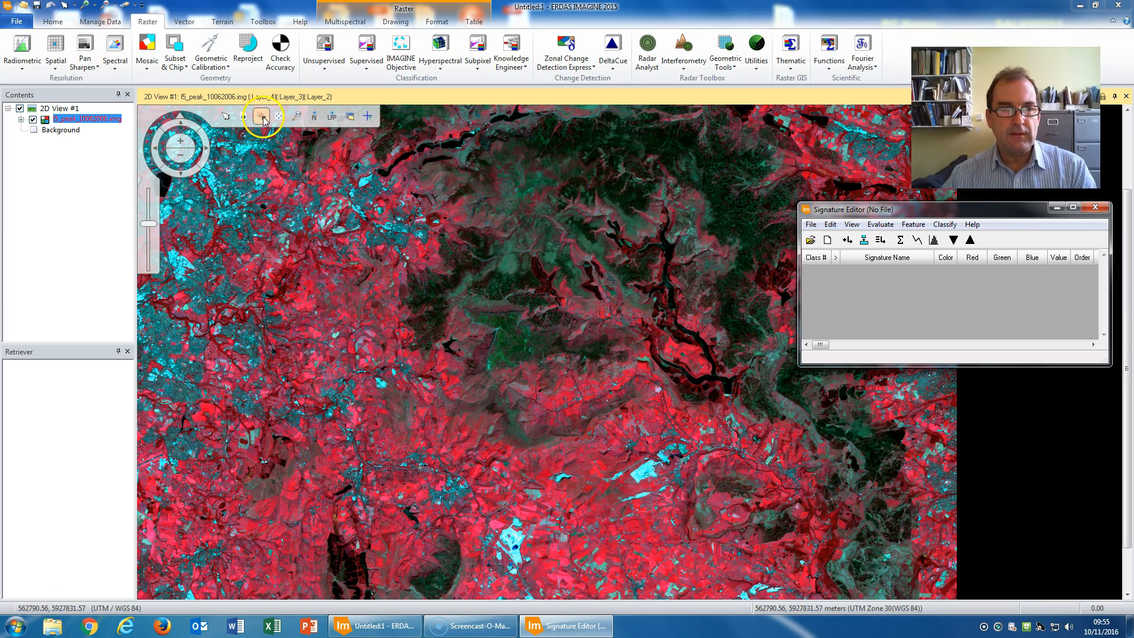
pyautogui.click(248, 121)
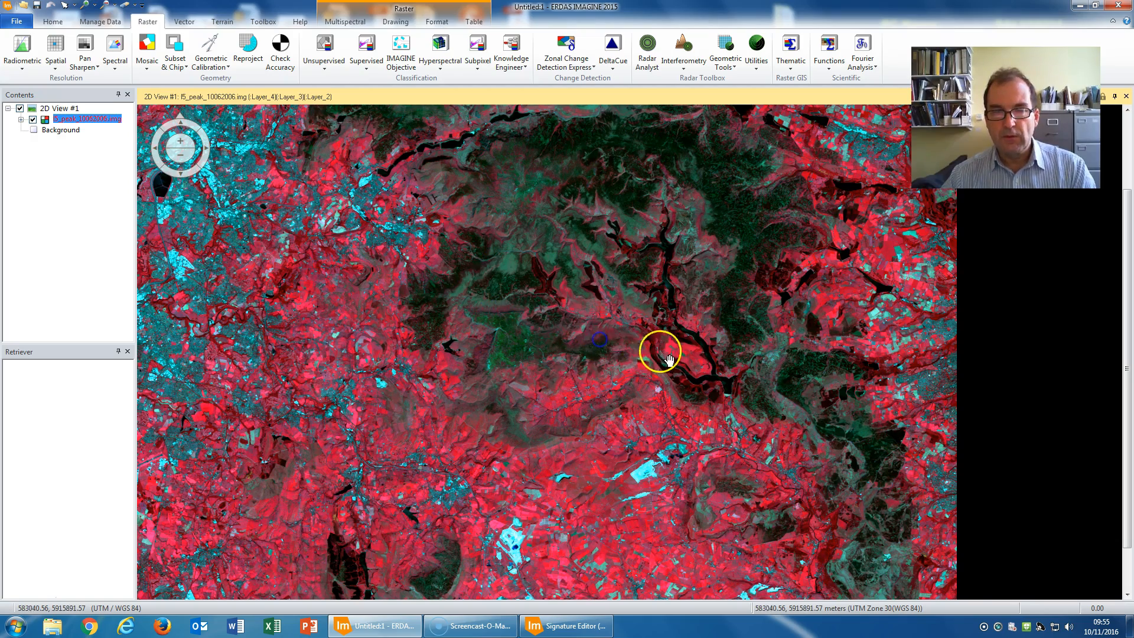
pyautogui.scroll(3, 659, 349)
pyautogui.scroll(2, 740, 383)
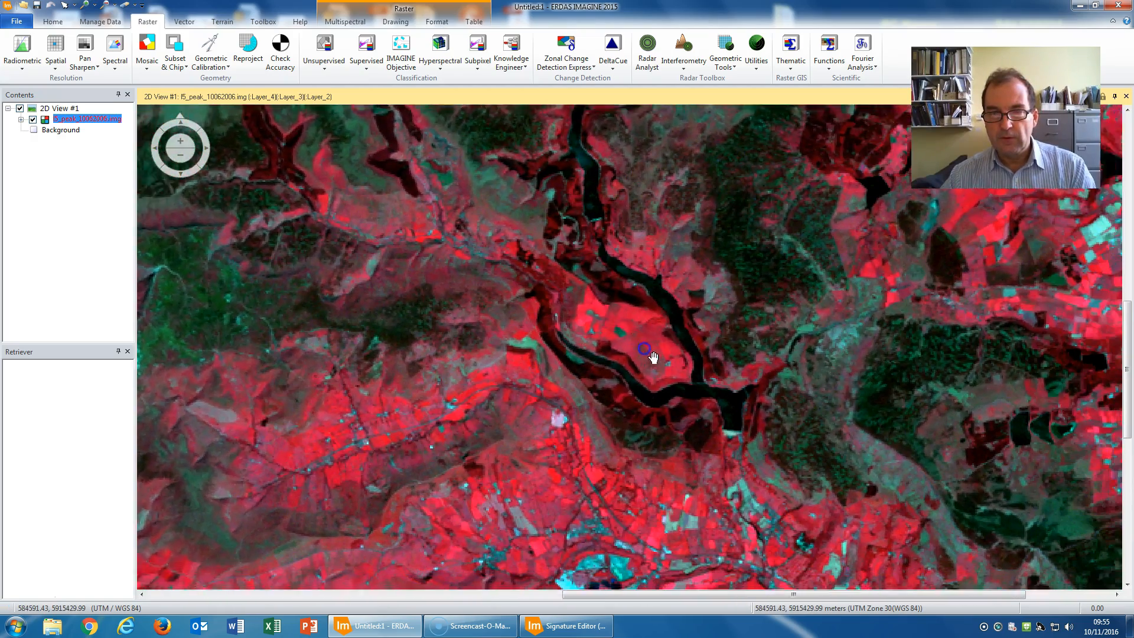
pyautogui.scroll(1, 593, 332)
pyautogui.scroll(1, 597, 338)
pyautogui.moveTo(614, 356); pyautogui.dragTo(577, 316)
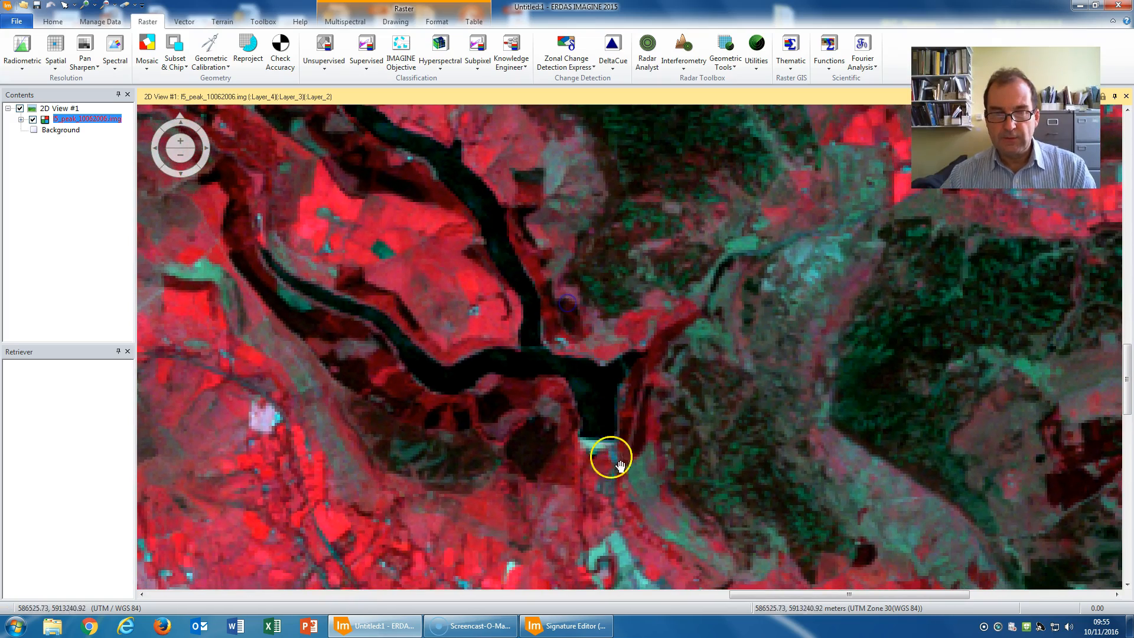
pyautogui.click(573, 625)
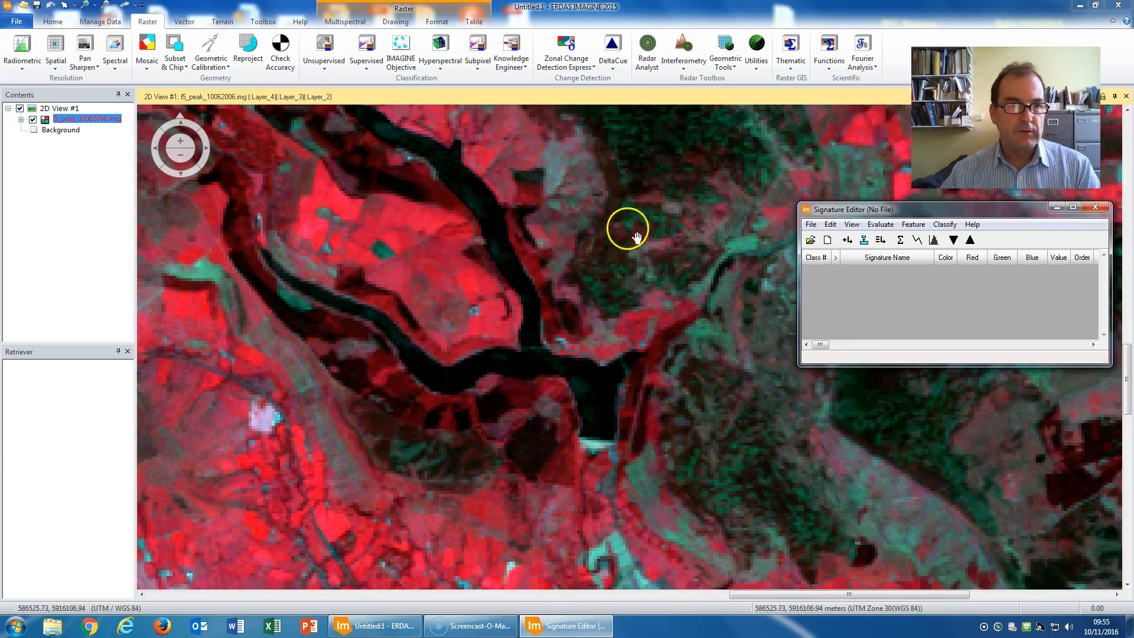
pyautogui.click(396, 23)
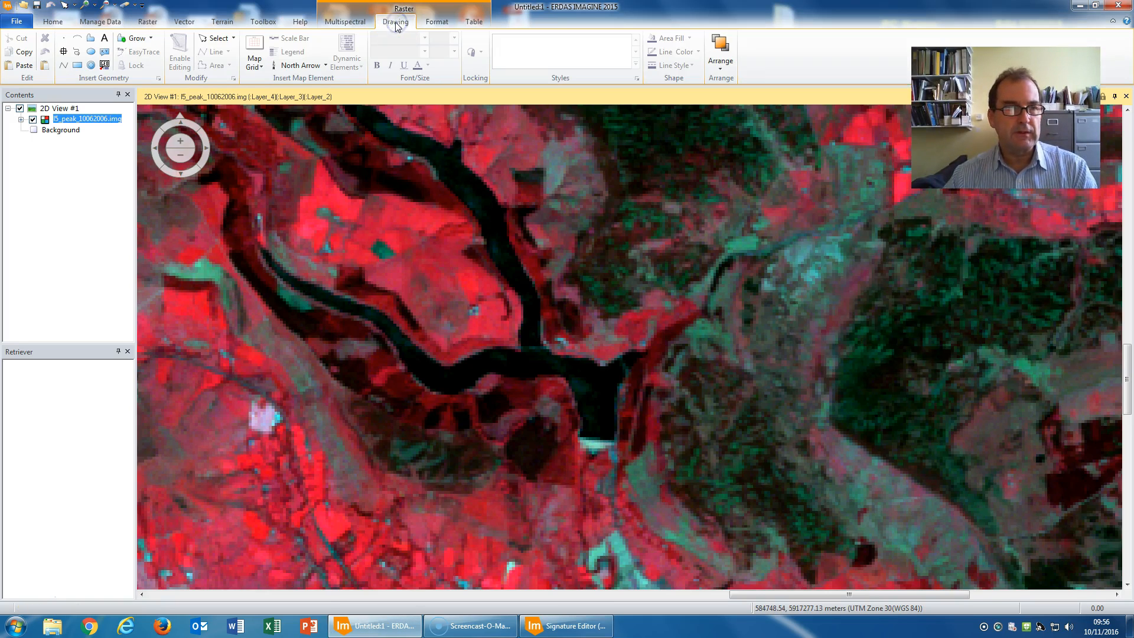
pyautogui.click(90, 39)
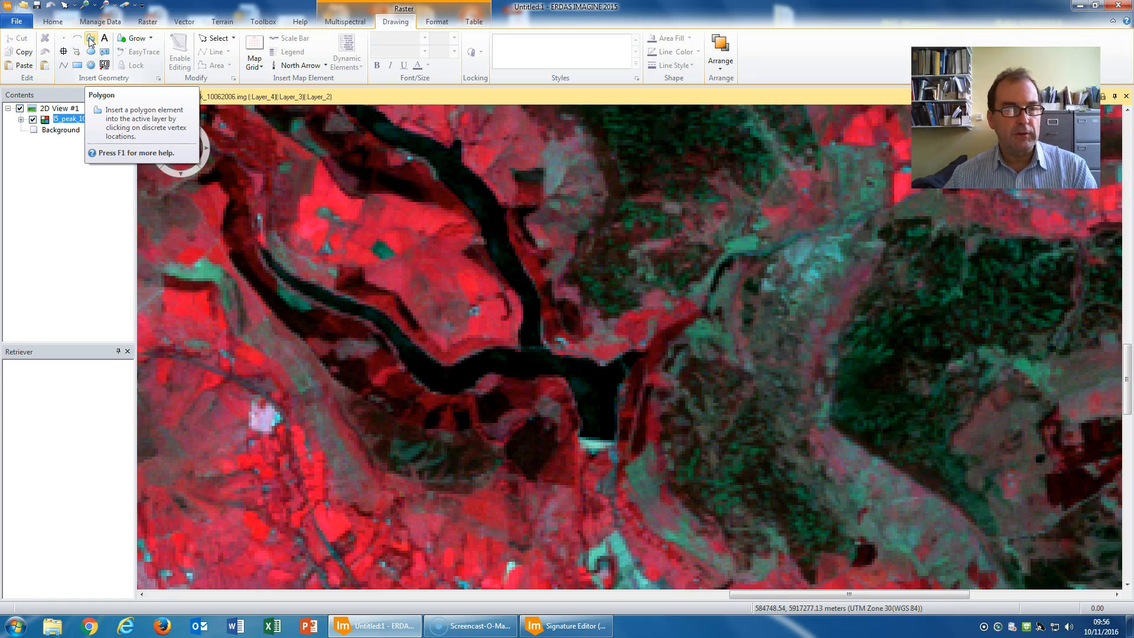
pyautogui.click(90, 39)
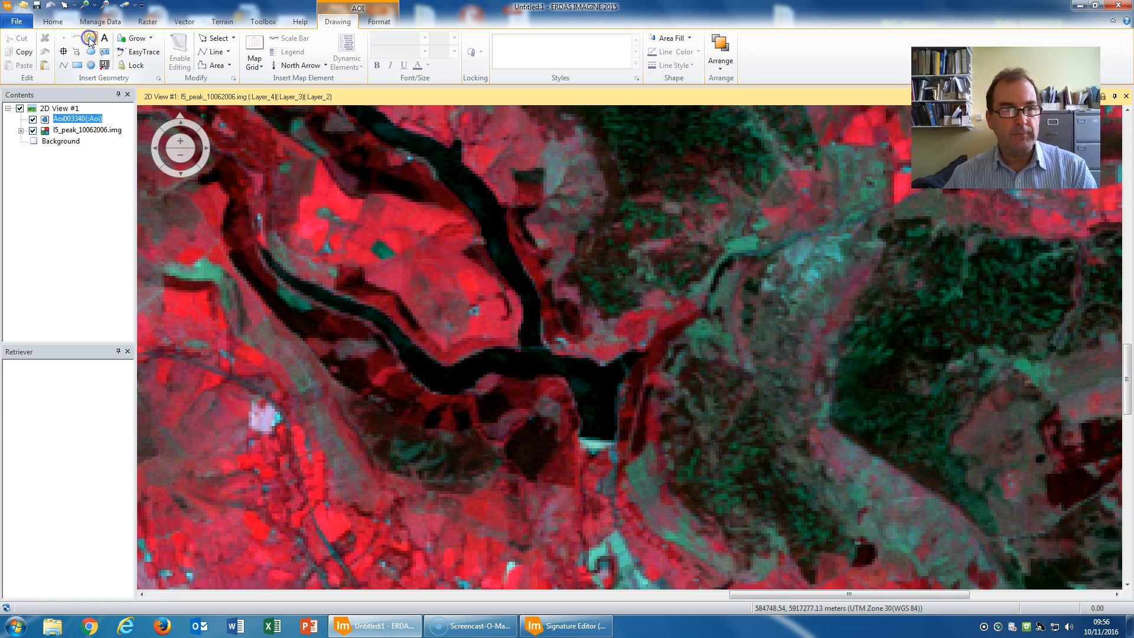
pyautogui.click(577, 360)
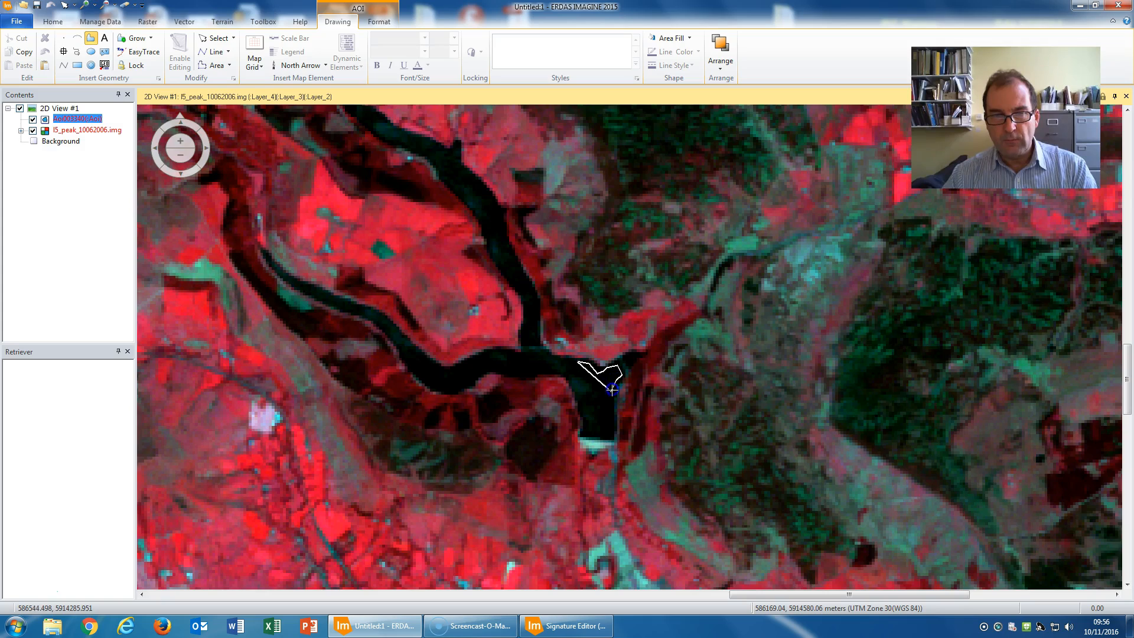
pyautogui.click(589, 429)
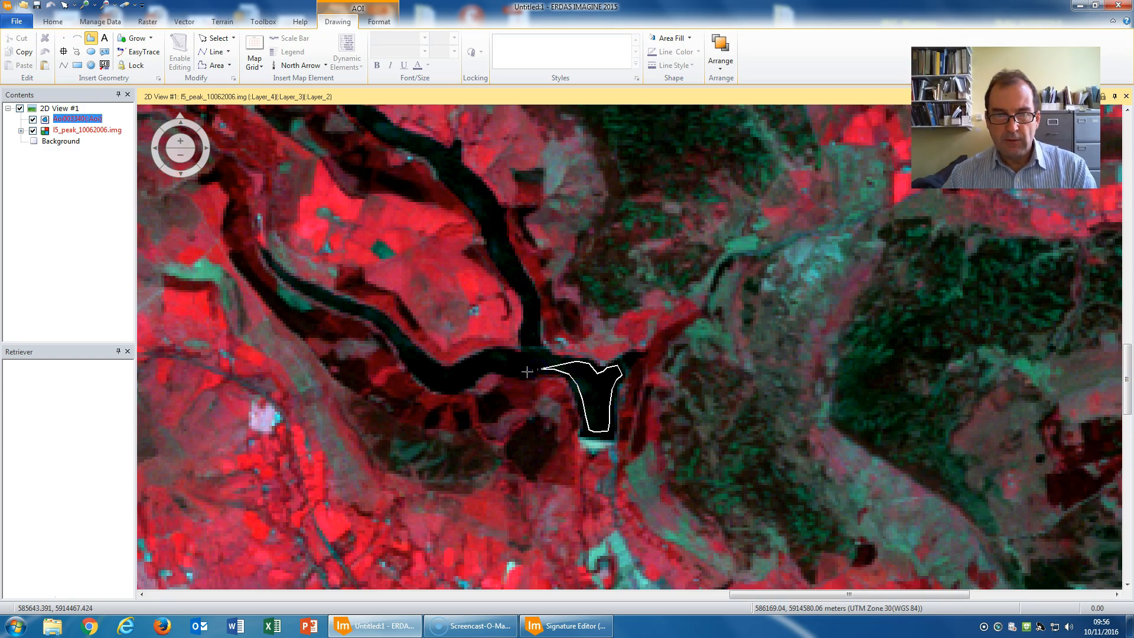
pyautogui.click(511, 359)
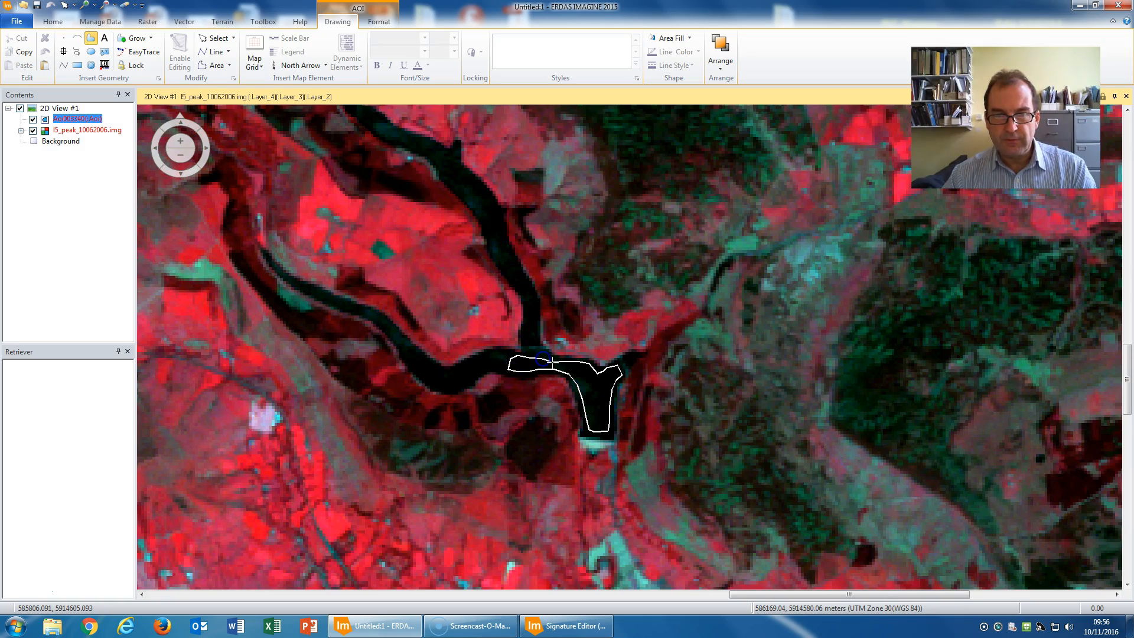
pyautogui.doubleClick(570, 362)
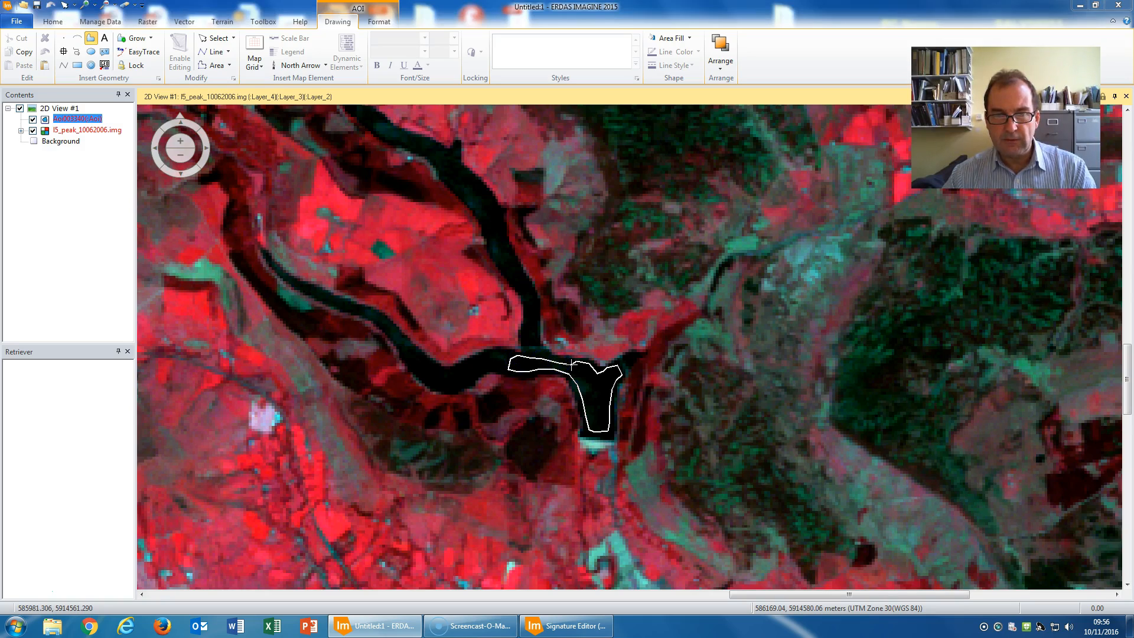
pyautogui.click(570, 363)
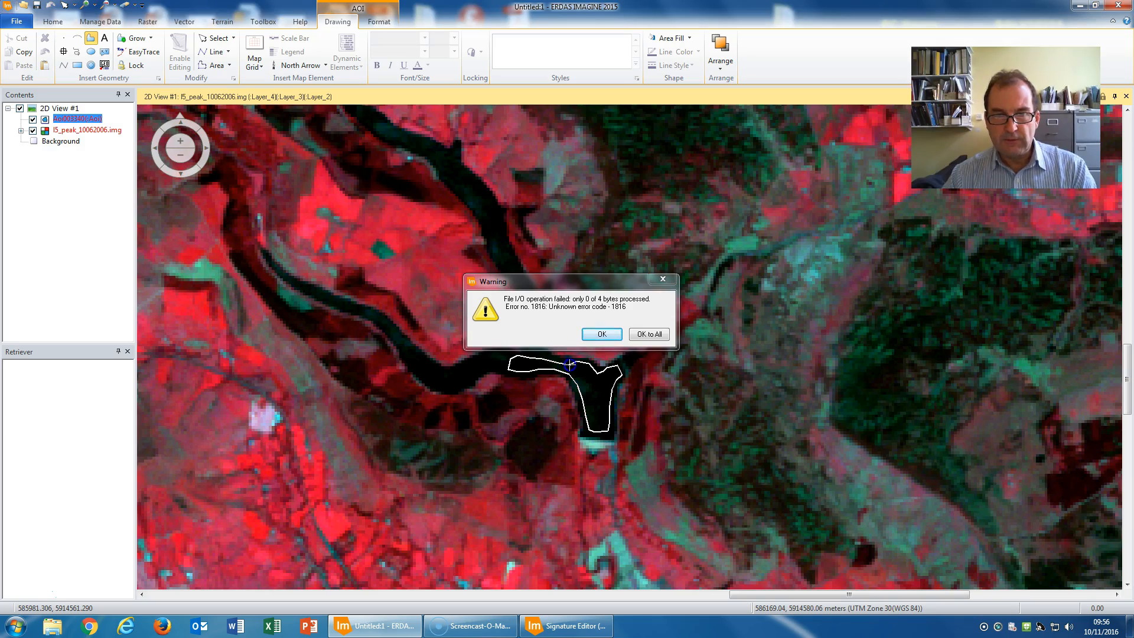
pyautogui.click(649, 333)
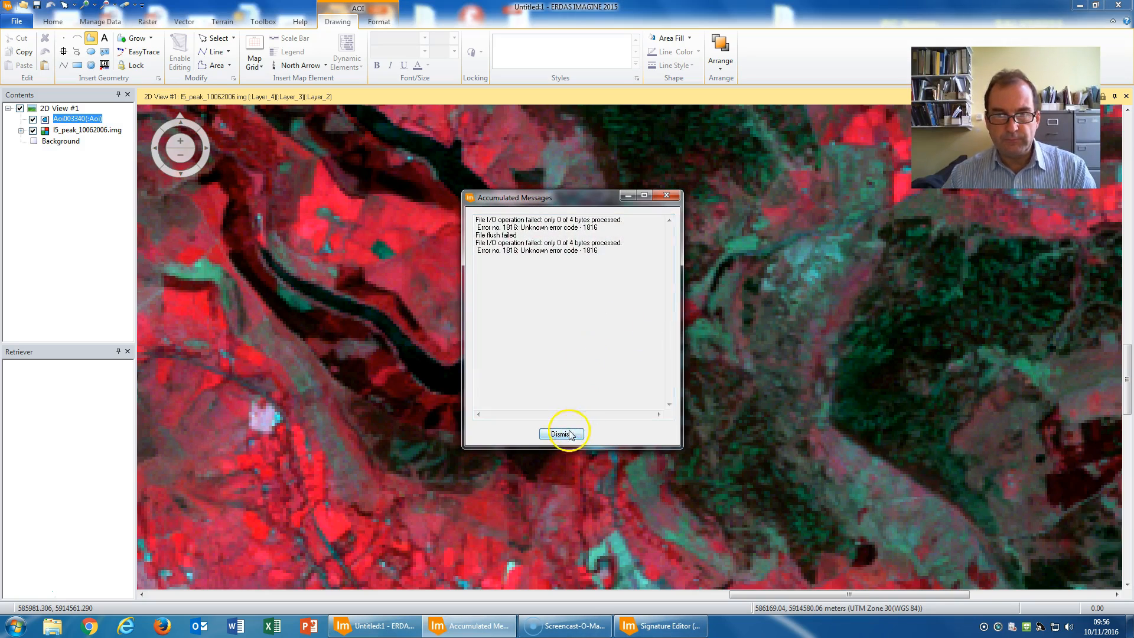
pyautogui.click(561, 435)
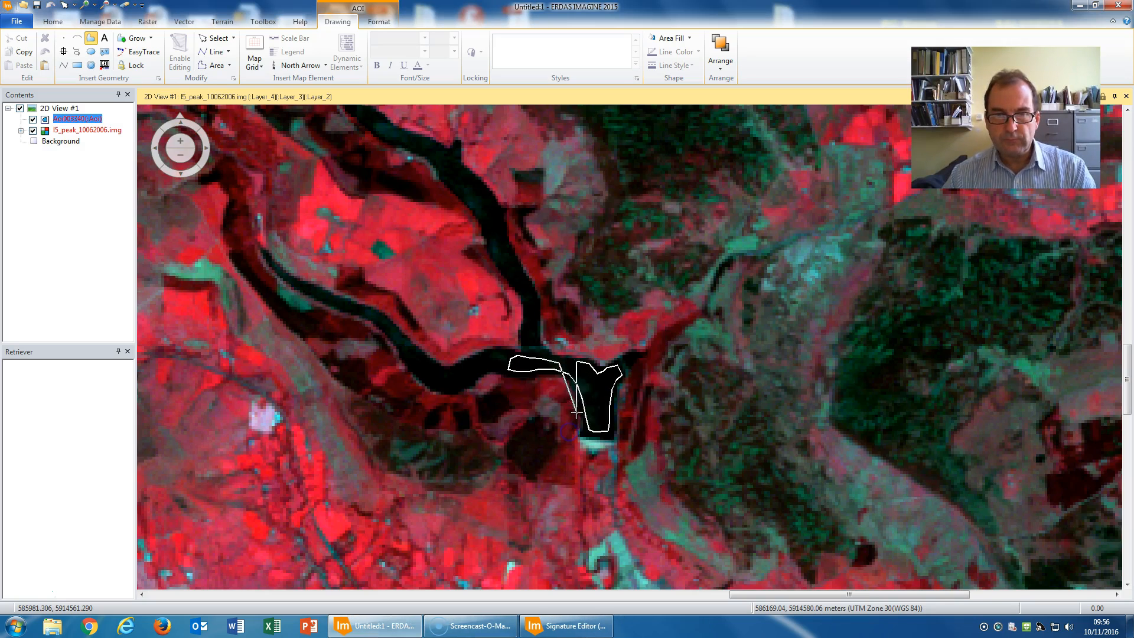
pyautogui.click(574, 361)
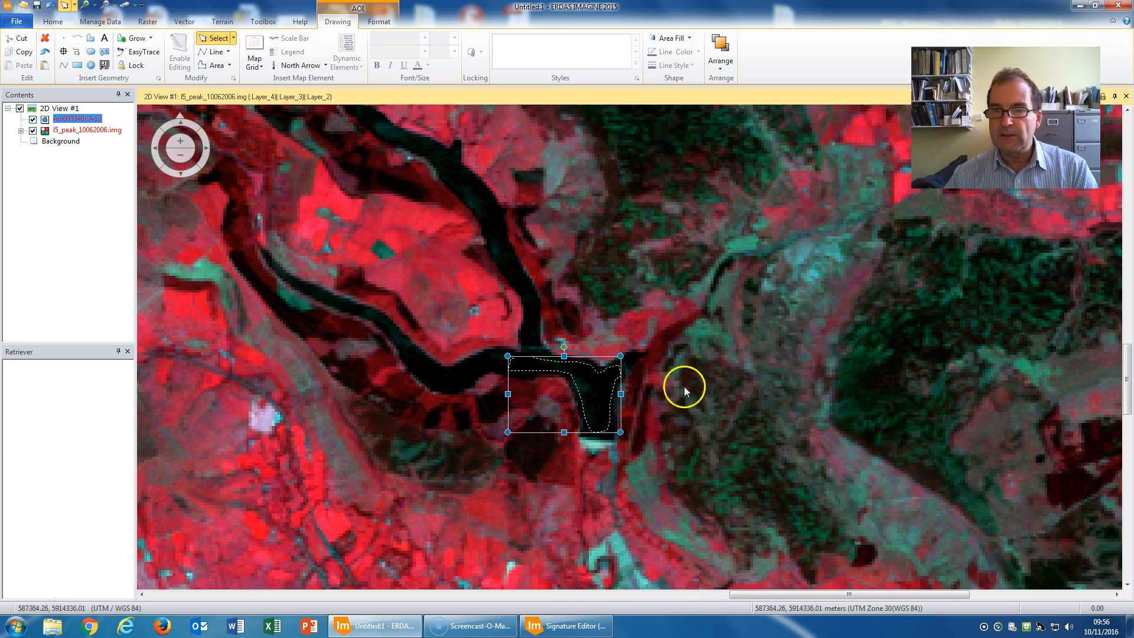
# Add a signature from the reservoir area of interest to the Signature Editor, named Water and coloured Blue
pyautogui.click(569, 628)
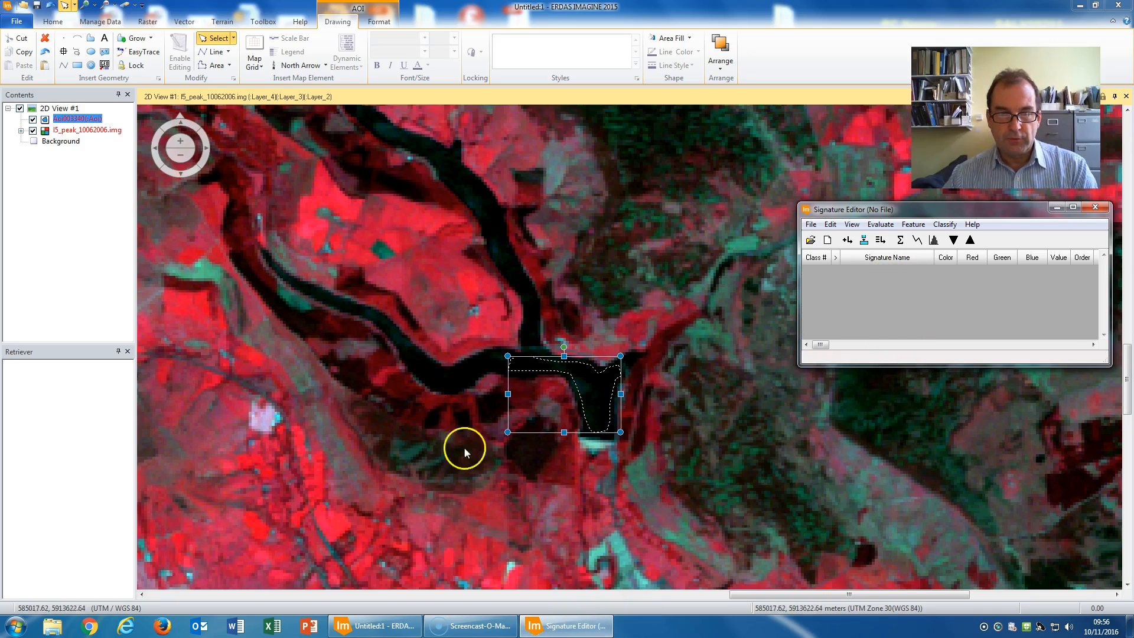
pyautogui.click(848, 240)
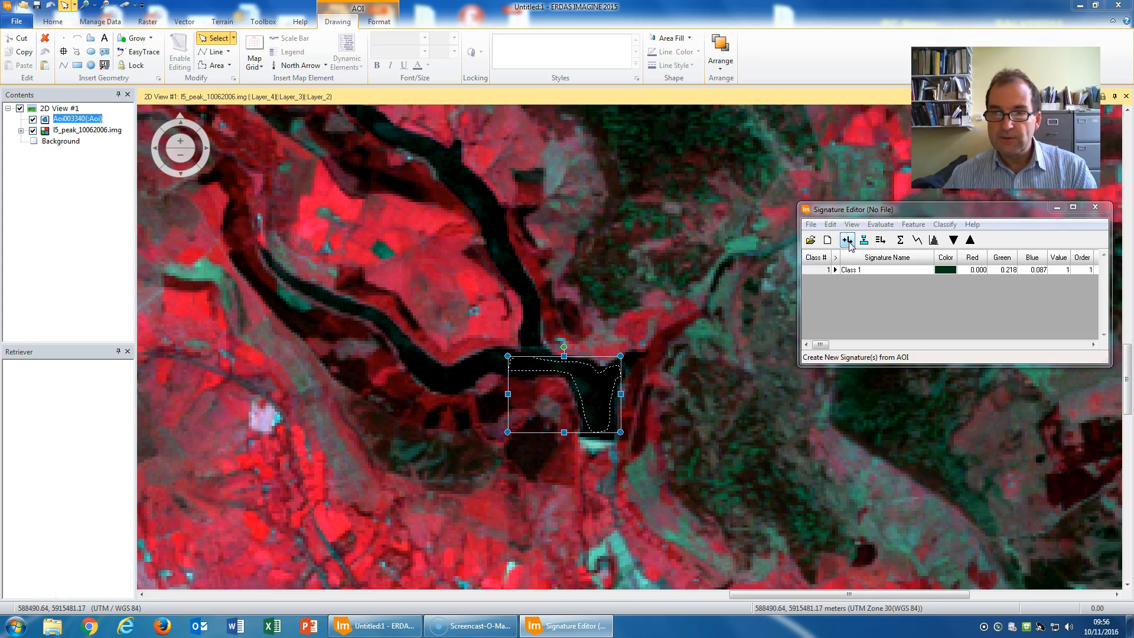
pyautogui.click(863, 270)
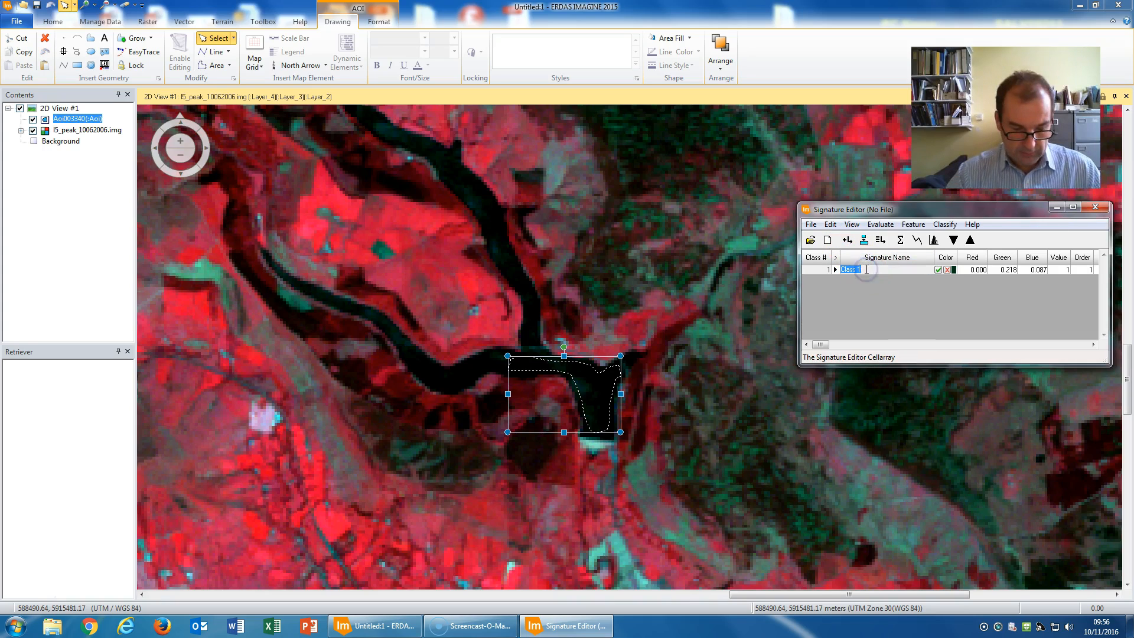
pyautogui.write('Water')
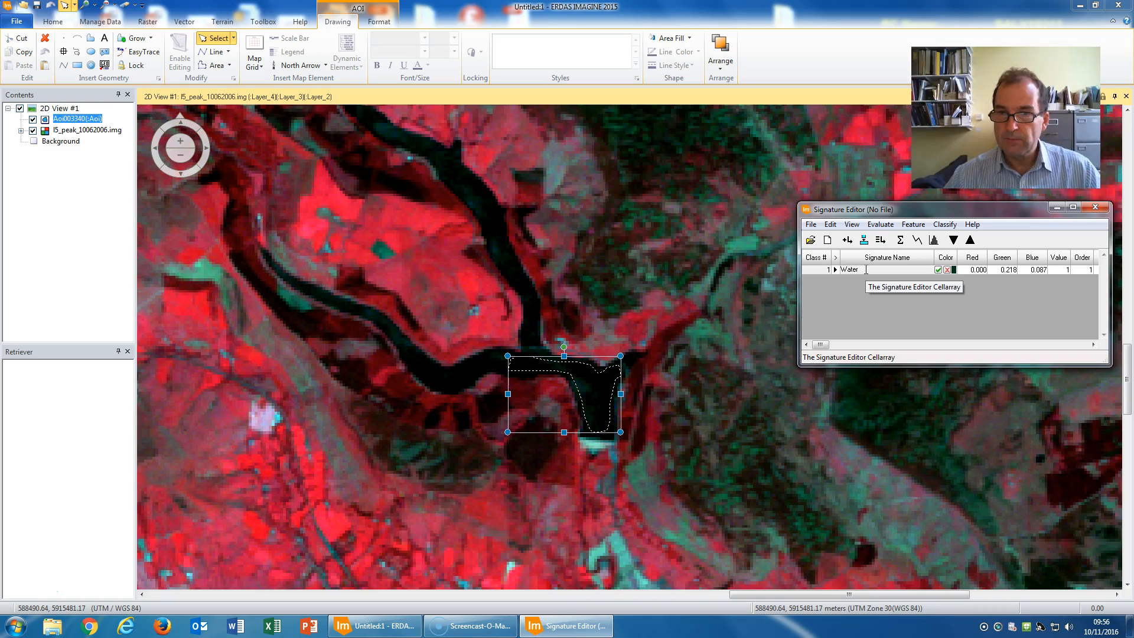
pyautogui.click(953, 270)
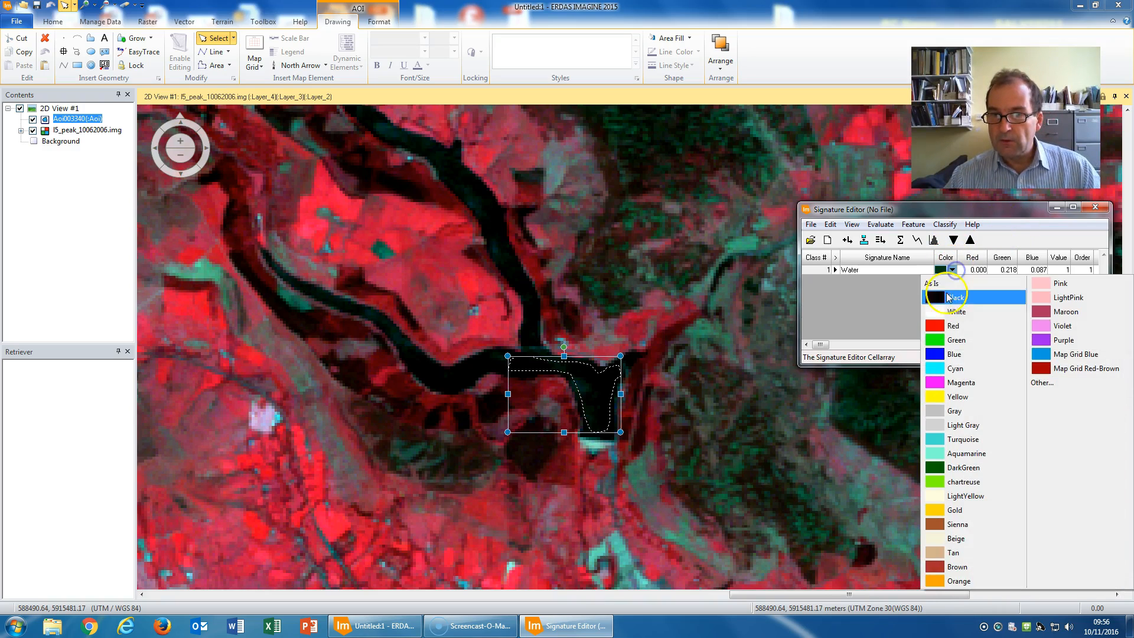
pyautogui.click(952, 354)
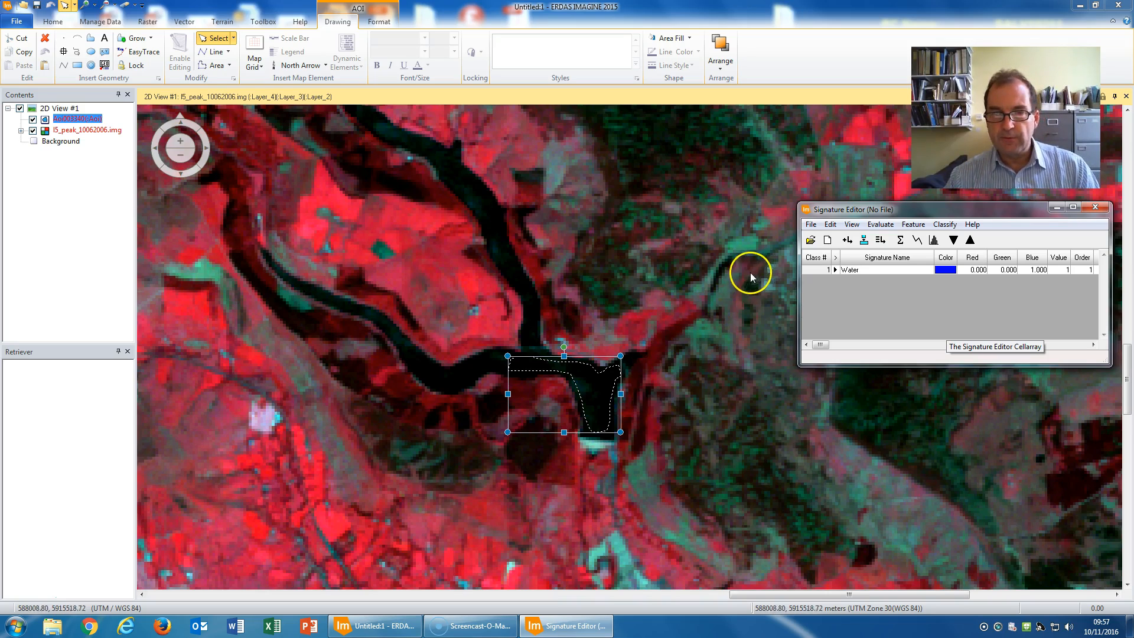
# Draw a polygon area of interest over the cyan-toned built-up area on the image's eastern edge, east of the reservoir
pyautogui.click(600, 304)
pyautogui.scroll(-3, 594, 303)
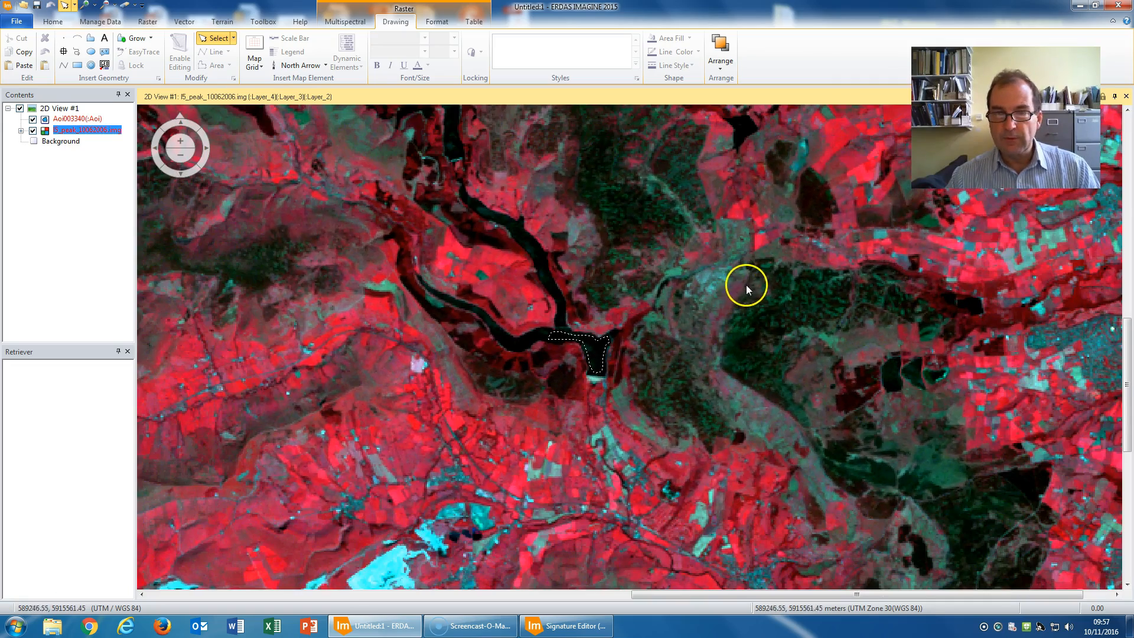
pyautogui.scroll(-3, 690, 289)
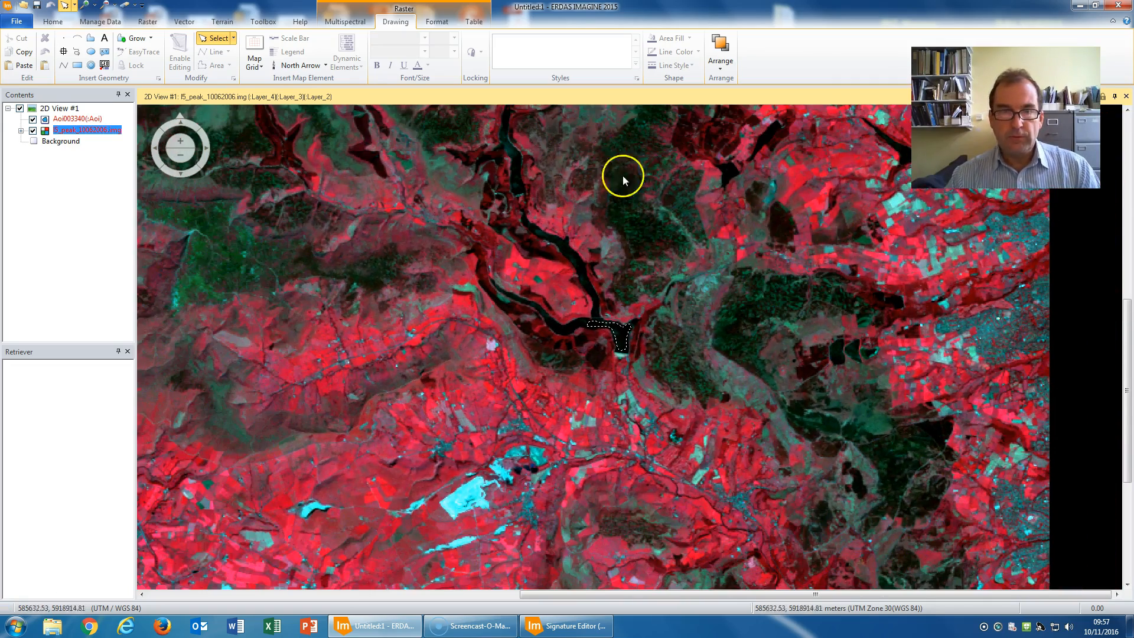
pyautogui.moveTo(320, 117)
pyautogui.click(260, 117)
pyautogui.moveTo(815, 329); pyautogui.dragTo(545, 345)
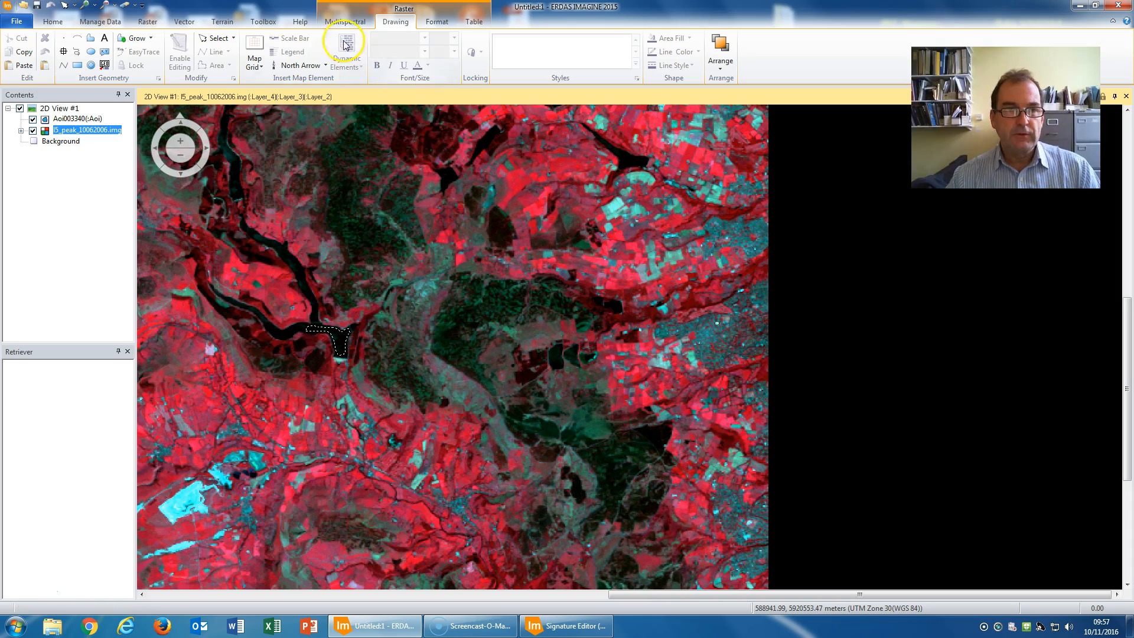
pyautogui.click(91, 38)
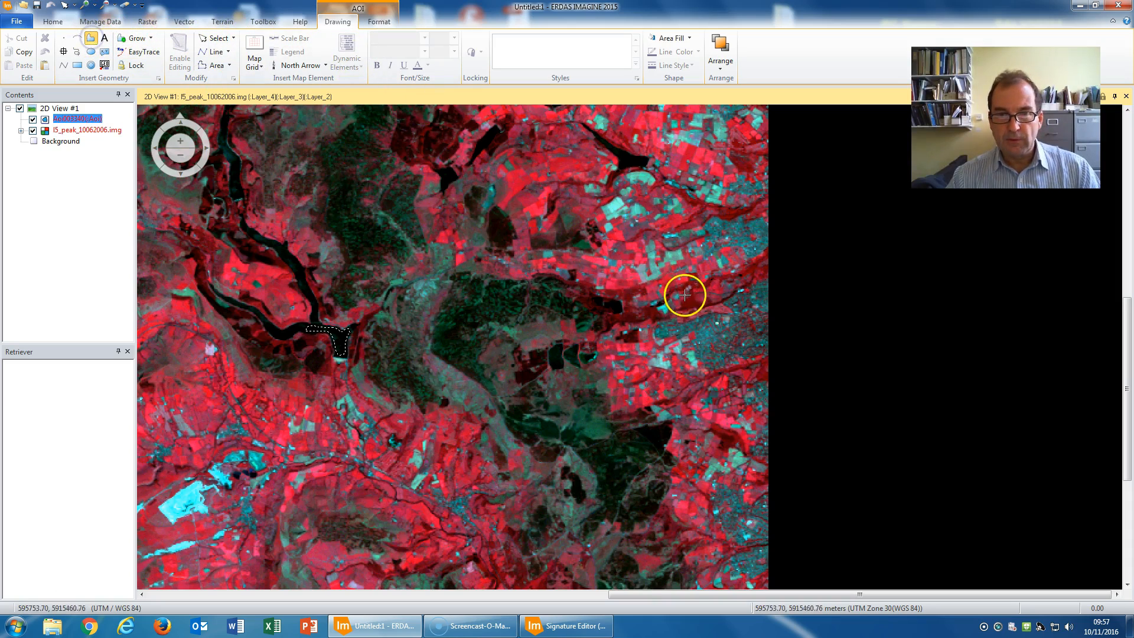
pyautogui.click(689, 322)
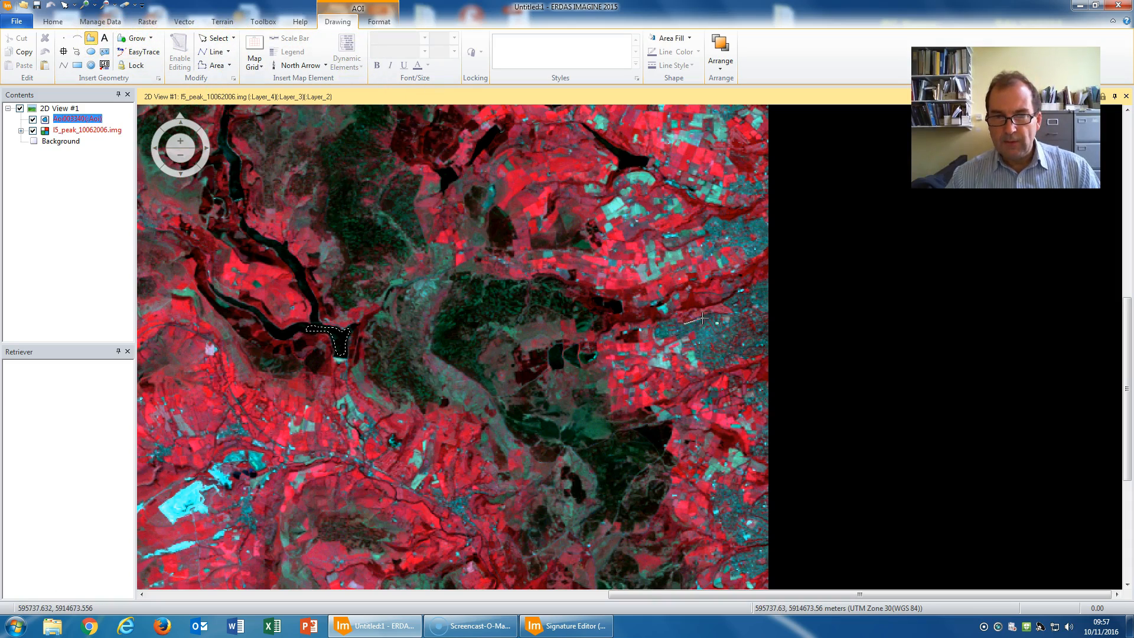
pyautogui.click(725, 316)
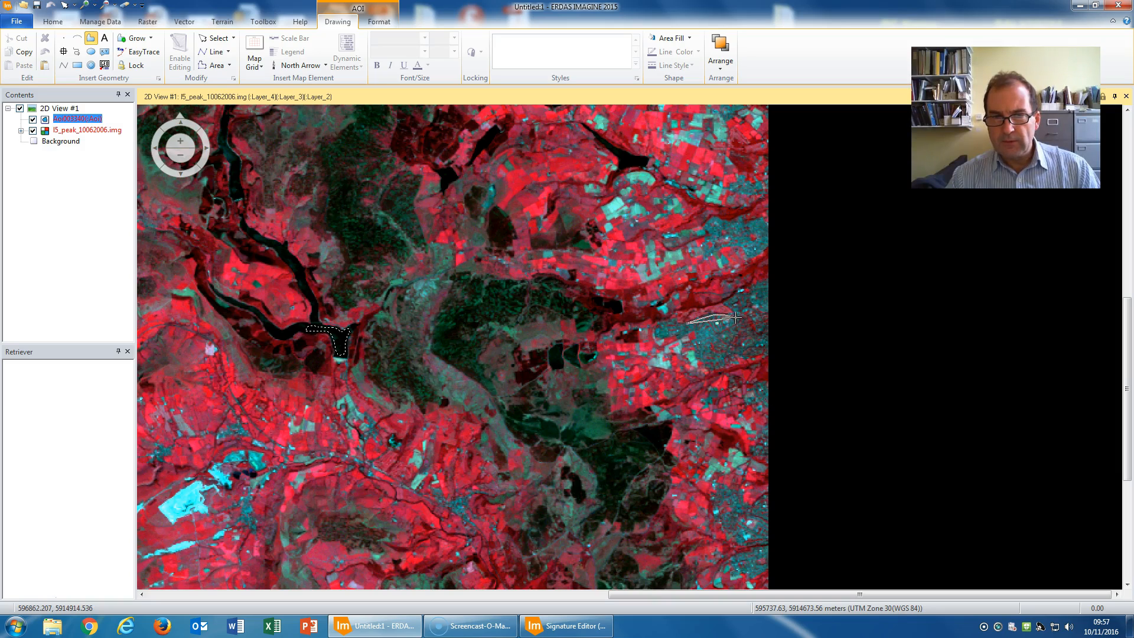
pyautogui.click(738, 315)
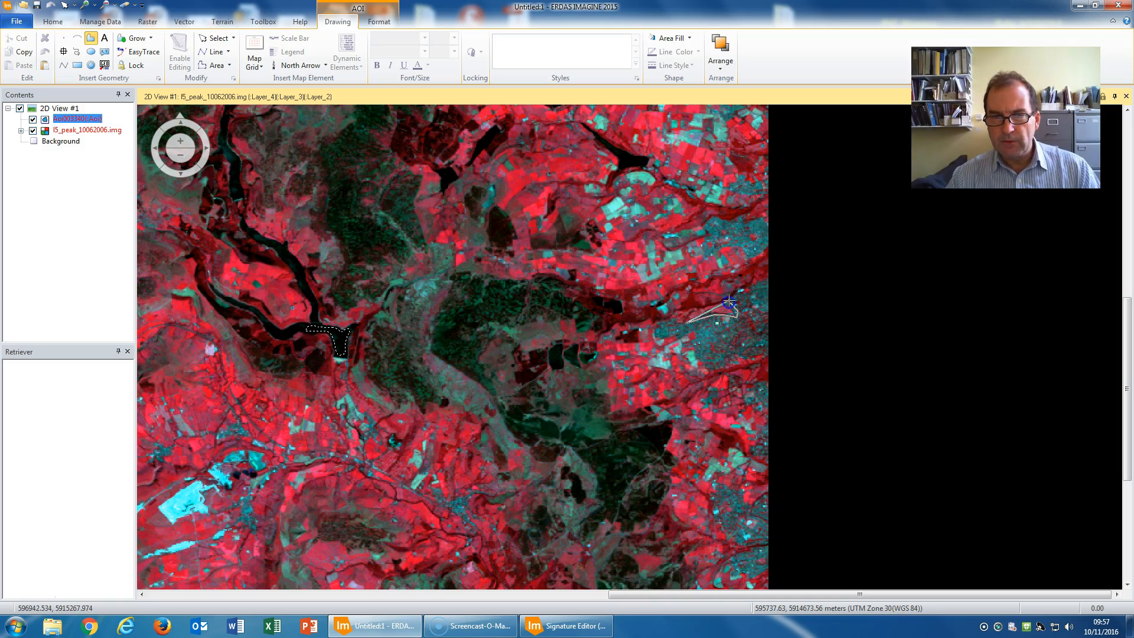
pyautogui.click(741, 293)
pyautogui.click(762, 287)
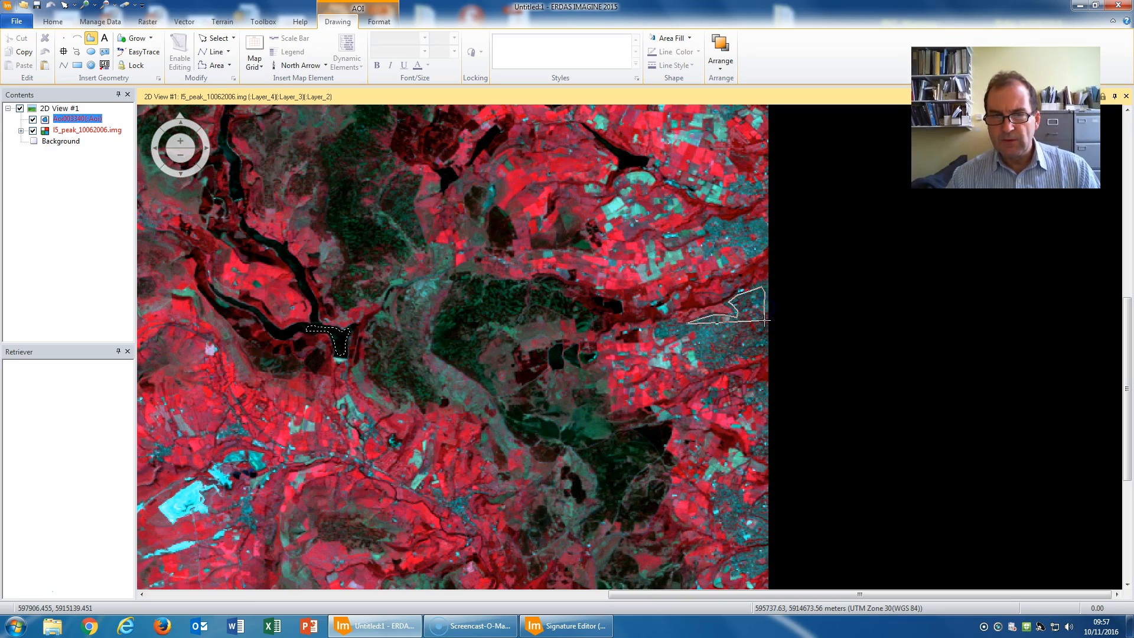
pyautogui.click(747, 320)
pyautogui.click(753, 338)
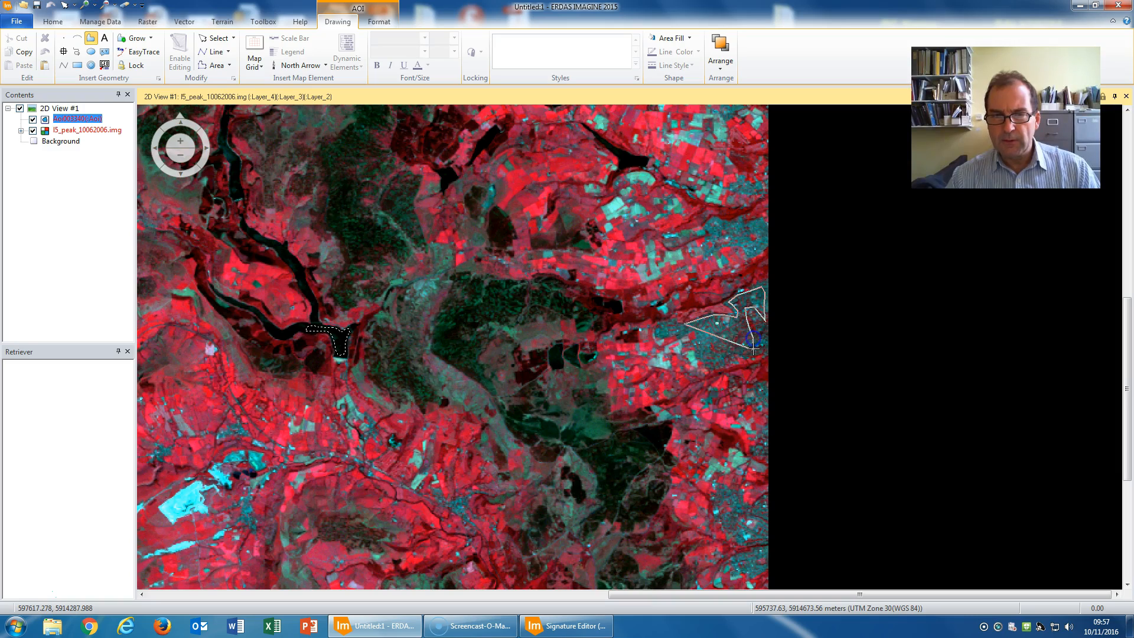
pyautogui.click(719, 358)
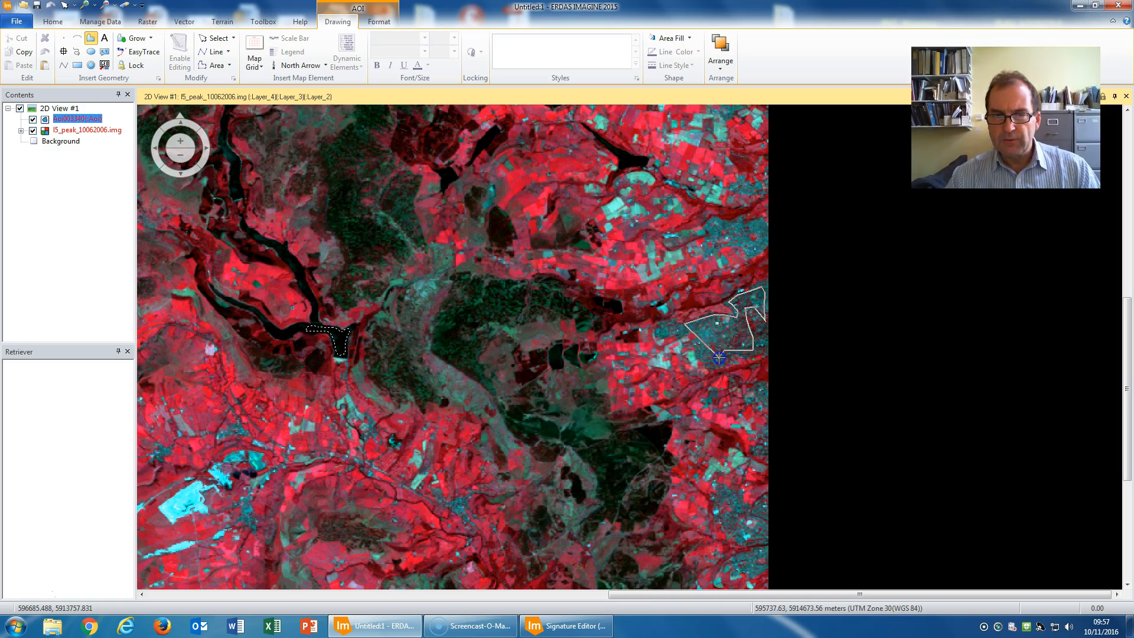
pyautogui.click(720, 346)
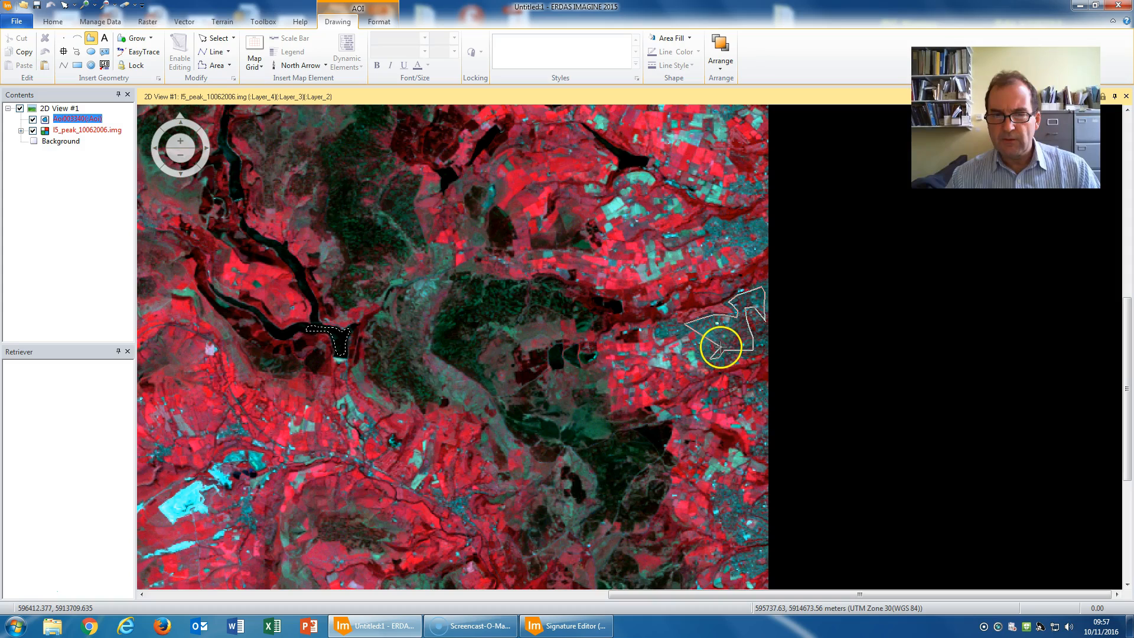
pyautogui.doubleClick(694, 327)
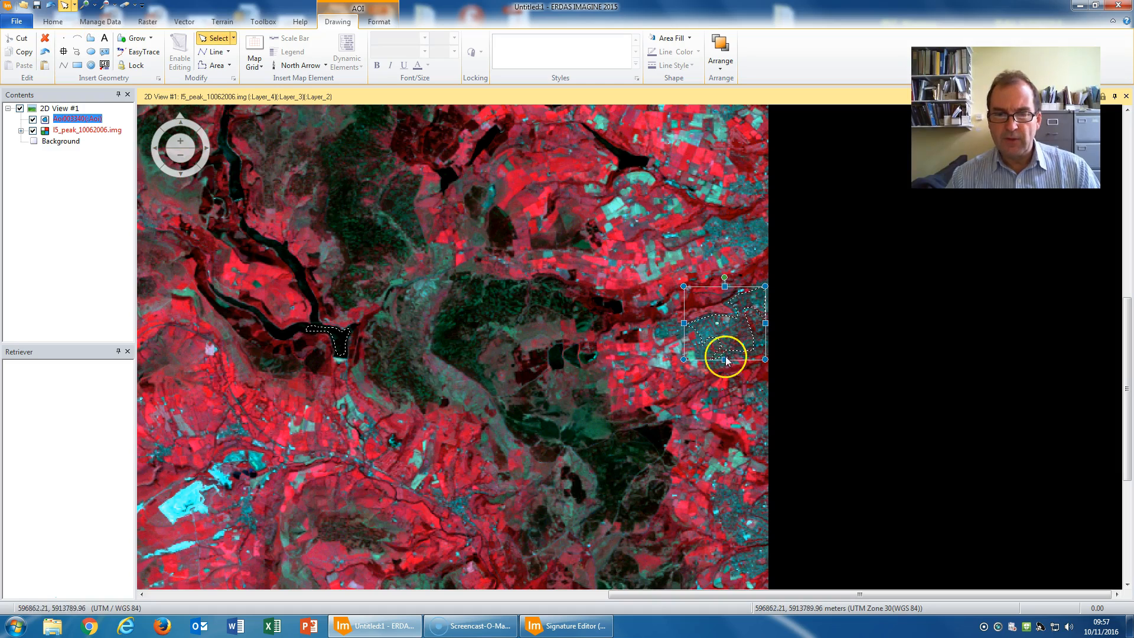
# Add a signature from the built-up area of interest to the Signature Editor, named Urban and coloured Gray
pyautogui.click(566, 626)
pyautogui.click(847, 240)
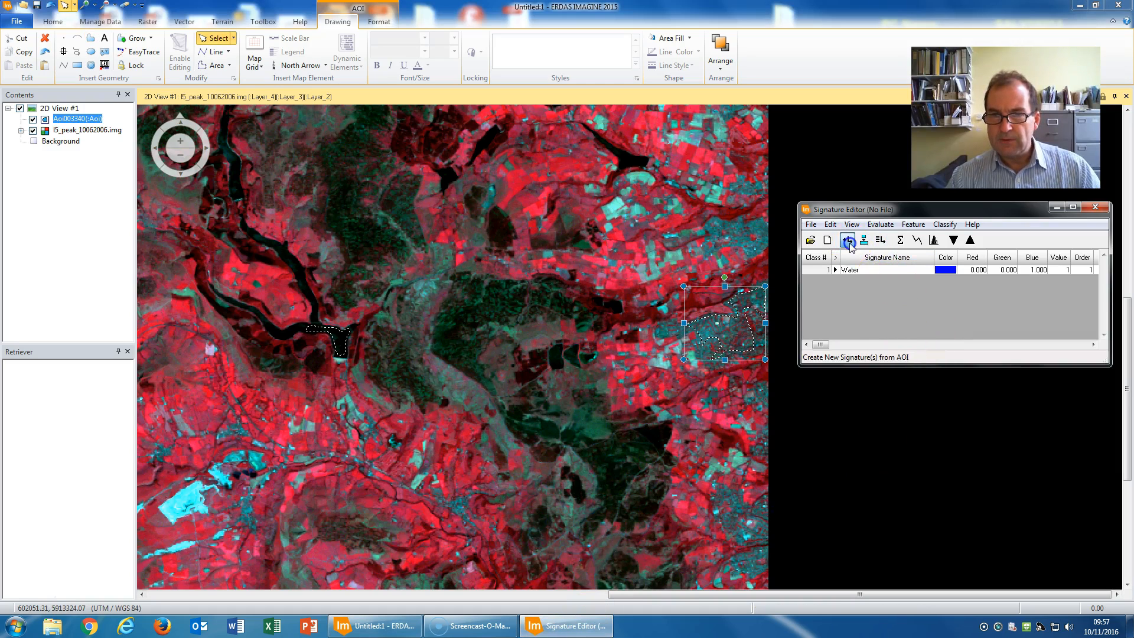
pyautogui.click(869, 279)
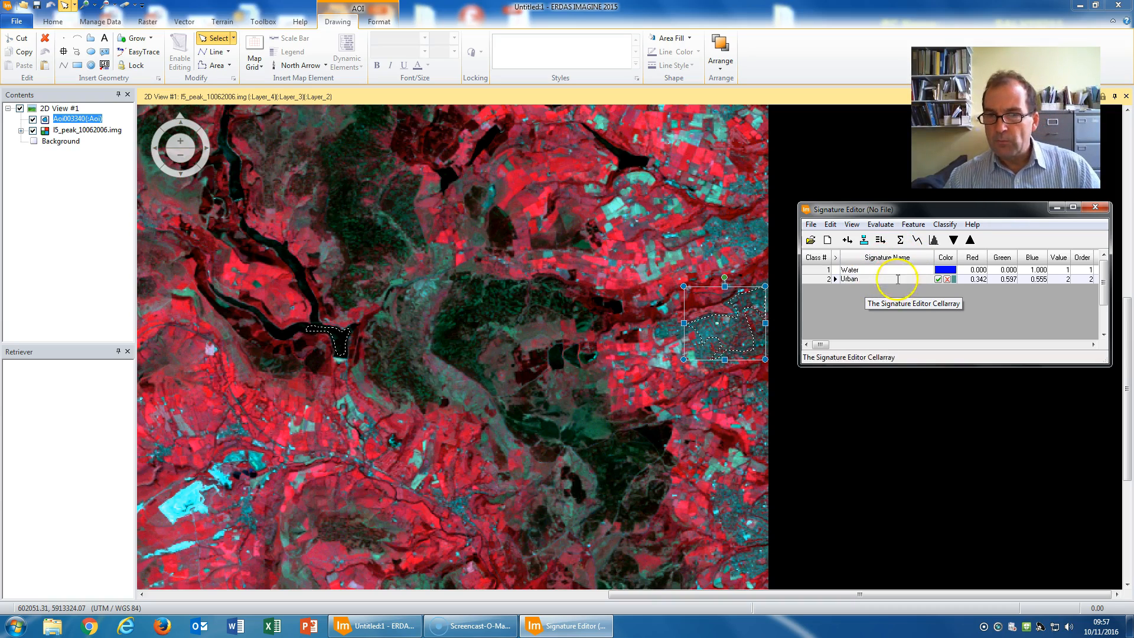
pyautogui.click(953, 280)
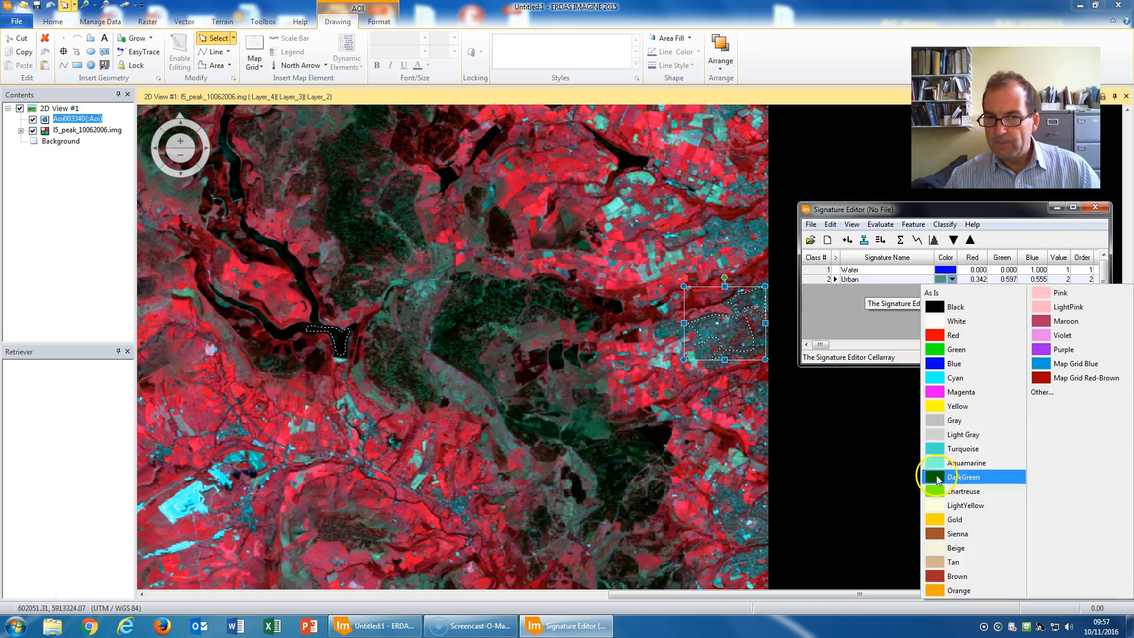
pyautogui.click(944, 417)
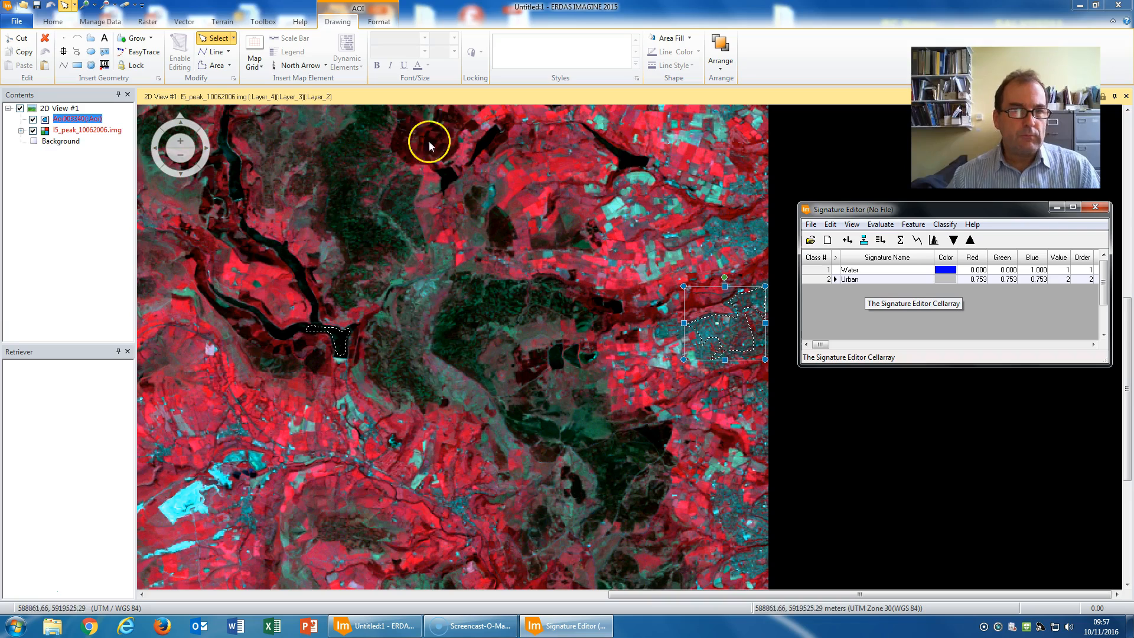
# Draw a polygon area of interest around the dark green upland patch midway between the reservoir and the eastern built-up area
pyautogui.click(91, 39)
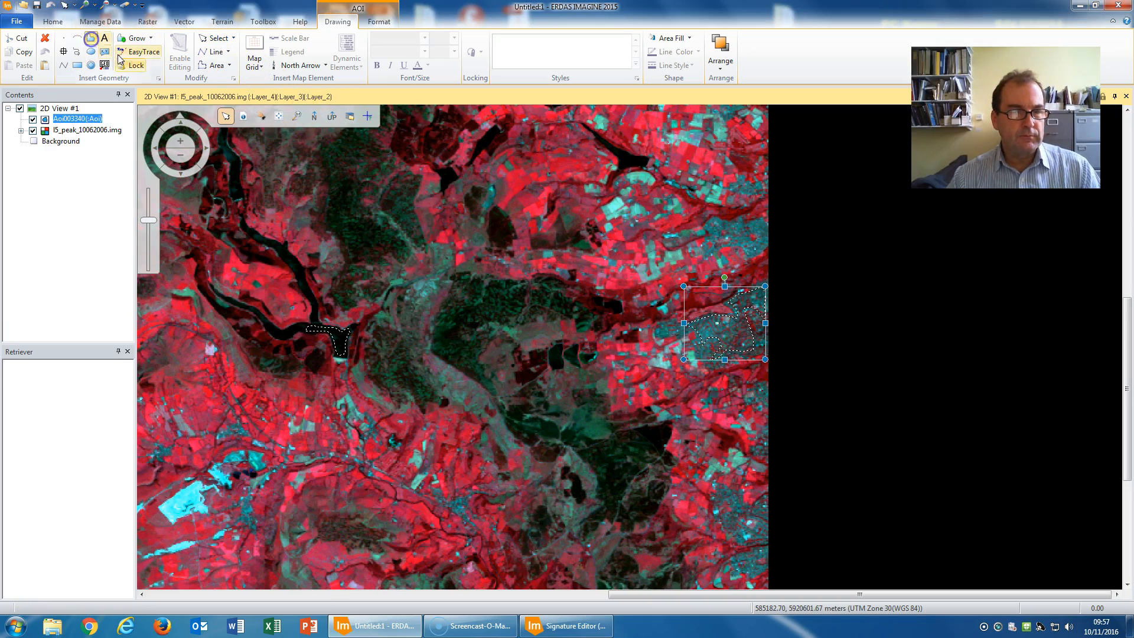
pyautogui.click(449, 302)
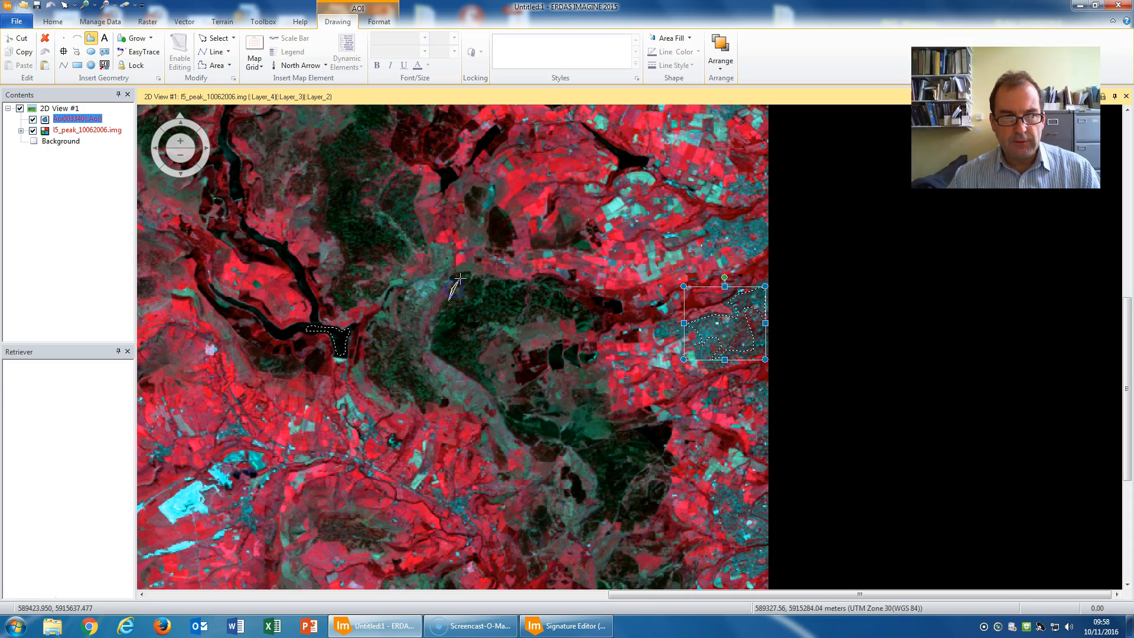
pyautogui.click(467, 282)
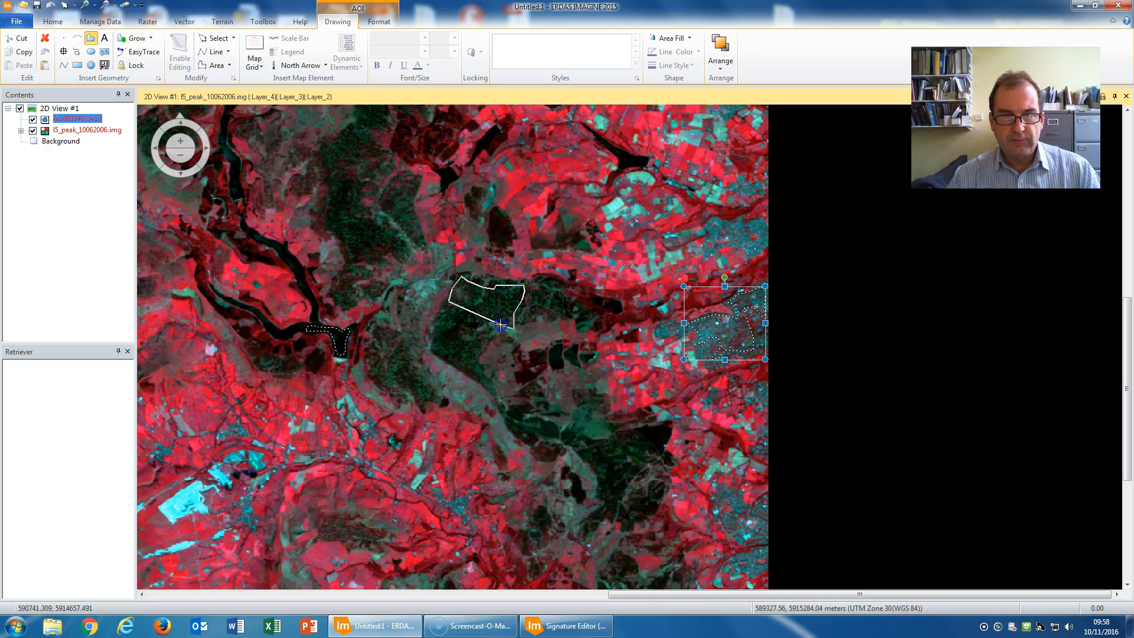
pyautogui.click(485, 340)
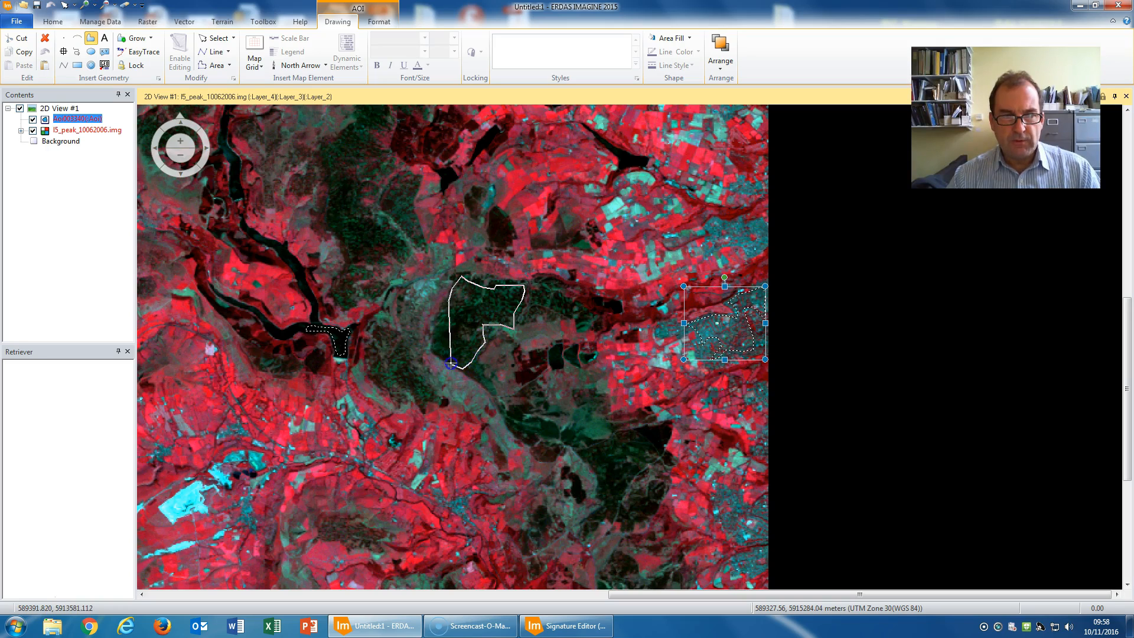
pyautogui.doubleClick(452, 303)
pyautogui.click(509, 356)
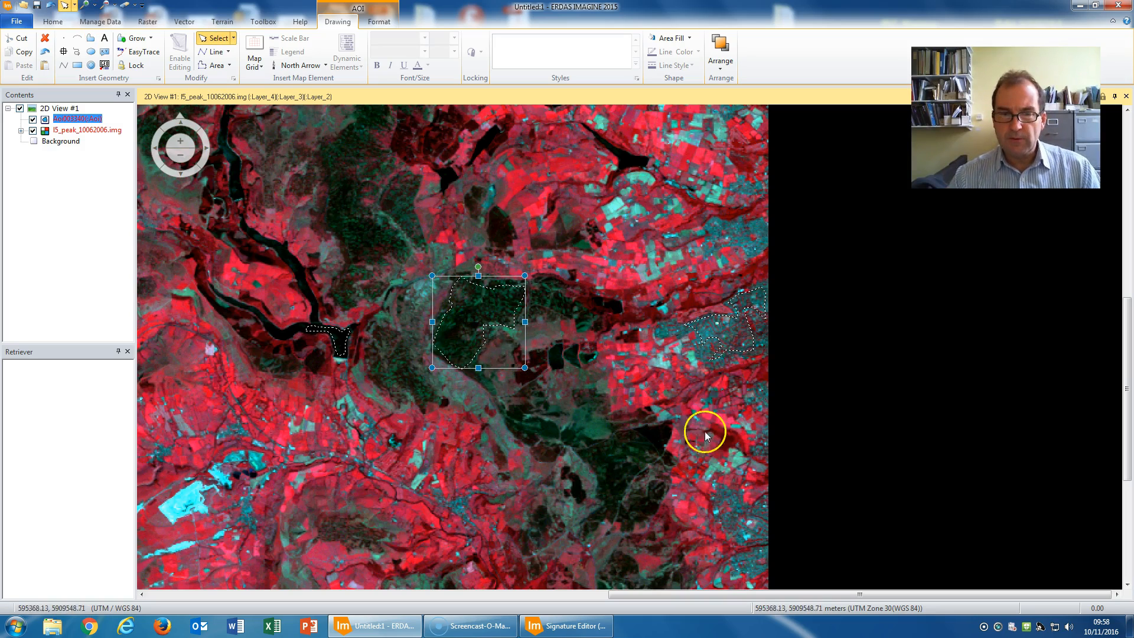
# Add a signature from the dark green upland area of interest, named Moorland and coloured Violet
pyautogui.click(586, 627)
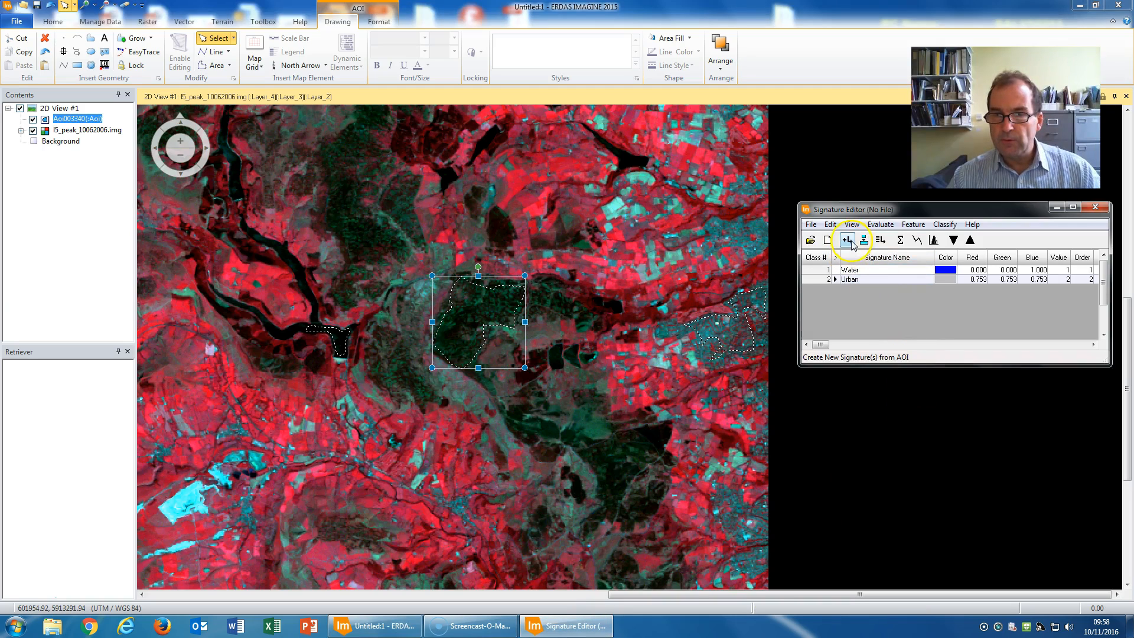
pyautogui.click(847, 239)
pyautogui.click(857, 289)
pyautogui.write('Moorland')
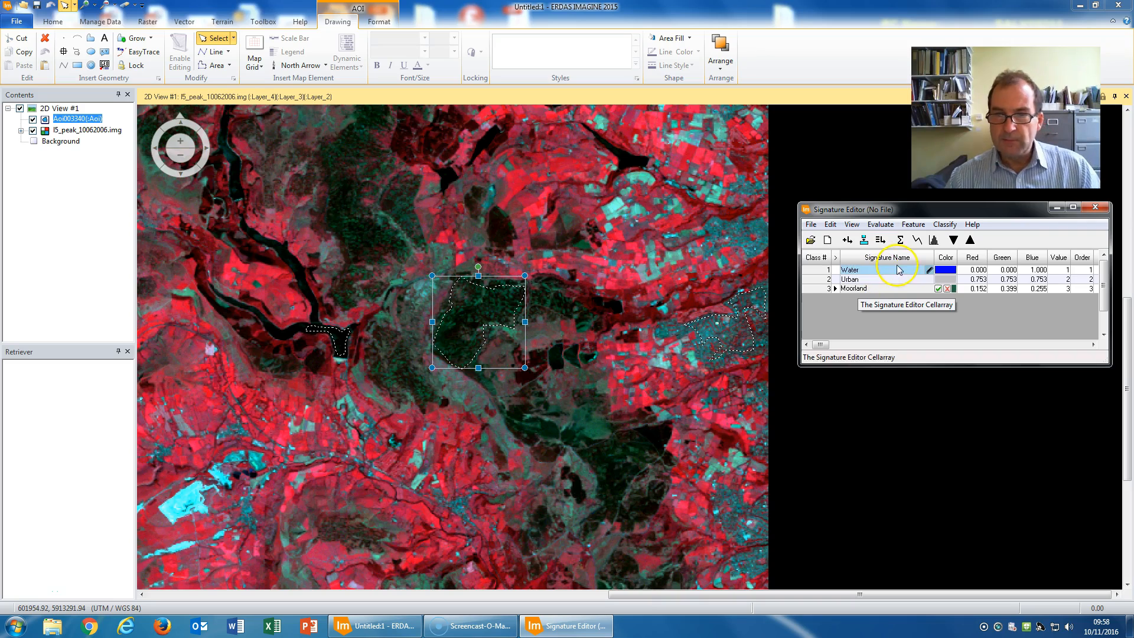
pyautogui.click(943, 288)
pyautogui.click(952, 289)
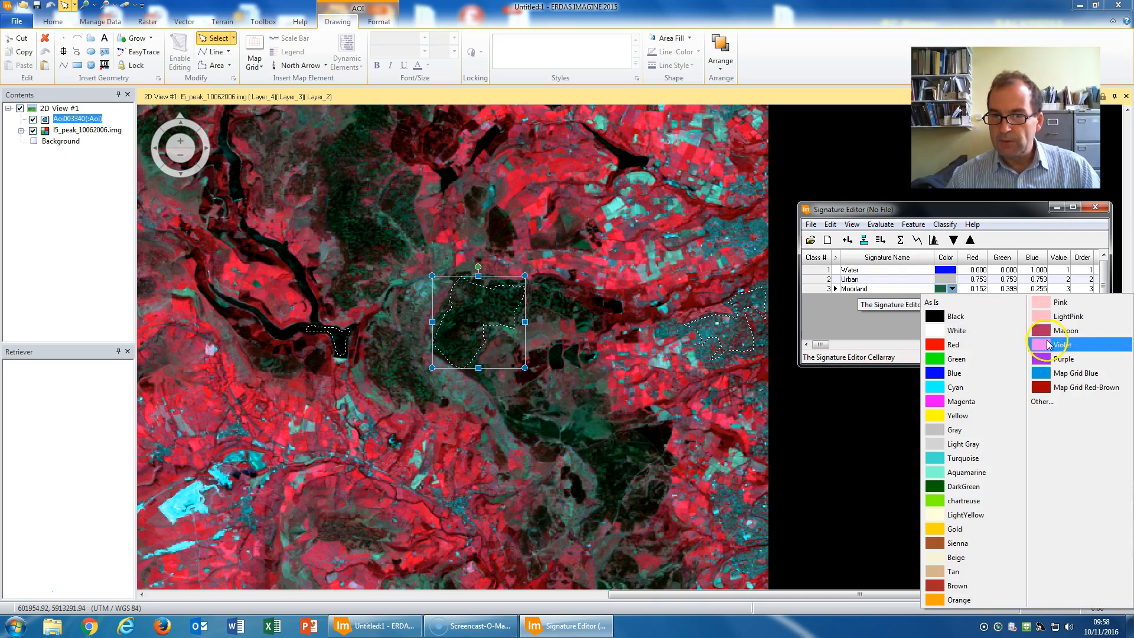
pyautogui.click(1048, 345)
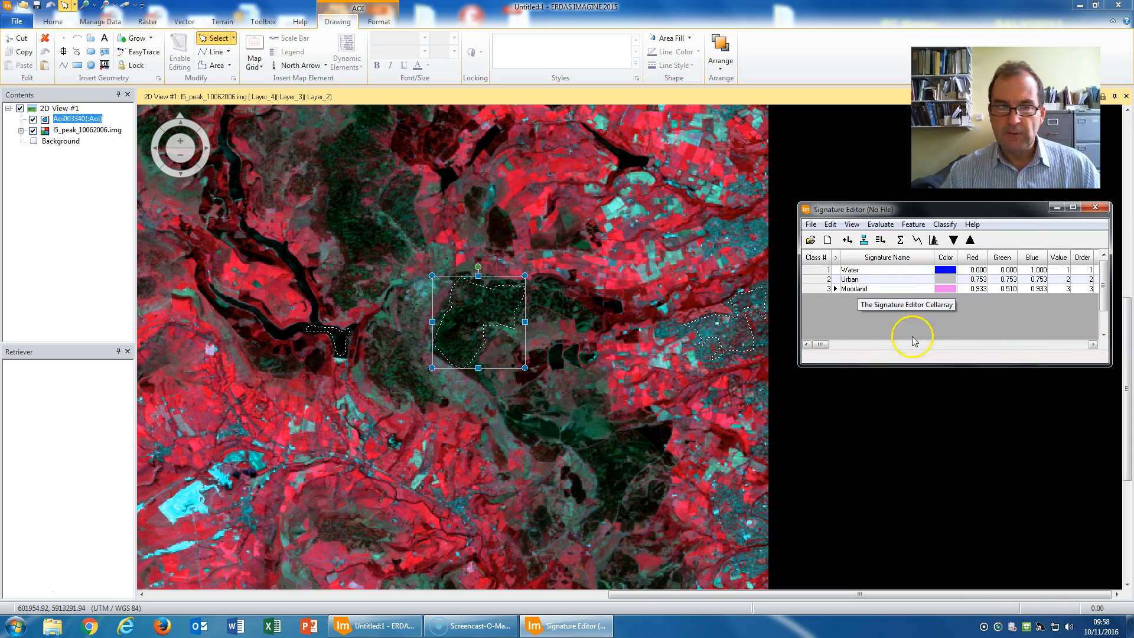
# Draw a large polygon area of interest over the bright red fields in the image's south, just below the bright cyan quarry and strip
pyautogui.moveTo(355, 118)
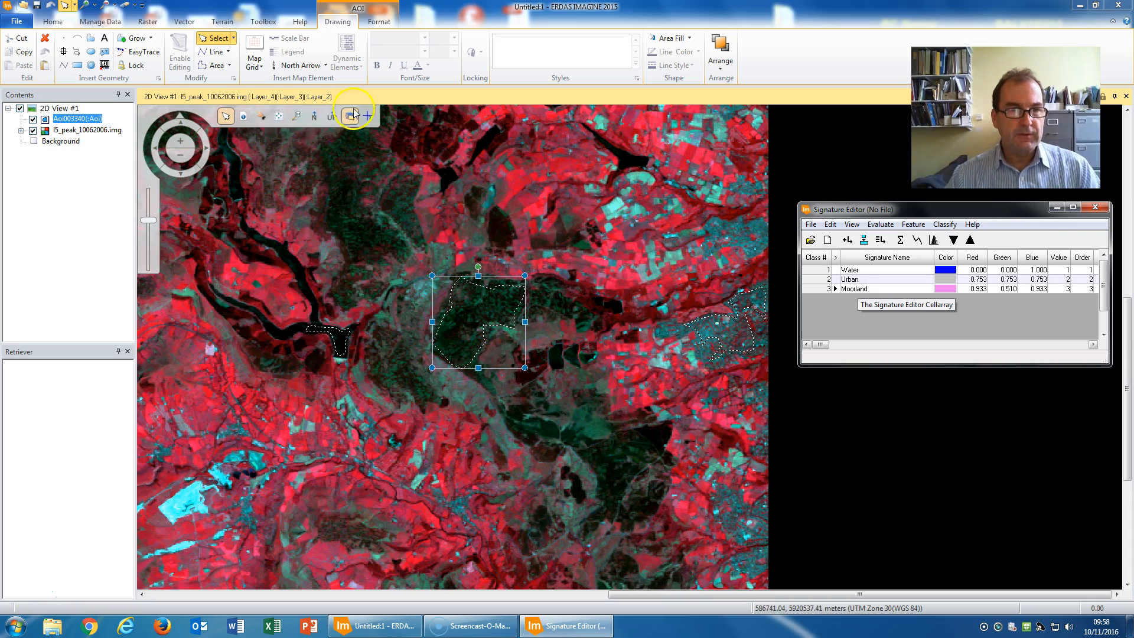
pyautogui.click(279, 117)
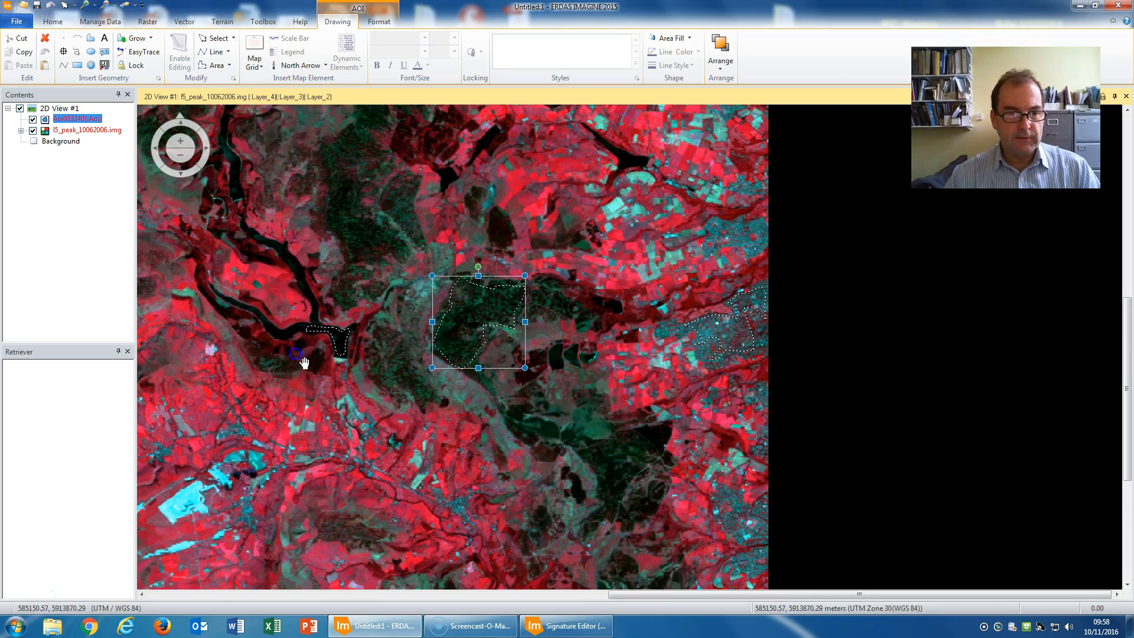
pyautogui.moveTo(304, 362); pyautogui.dragTo(481, 189)
pyautogui.moveTo(413, 364); pyautogui.dragTo(567, 223)
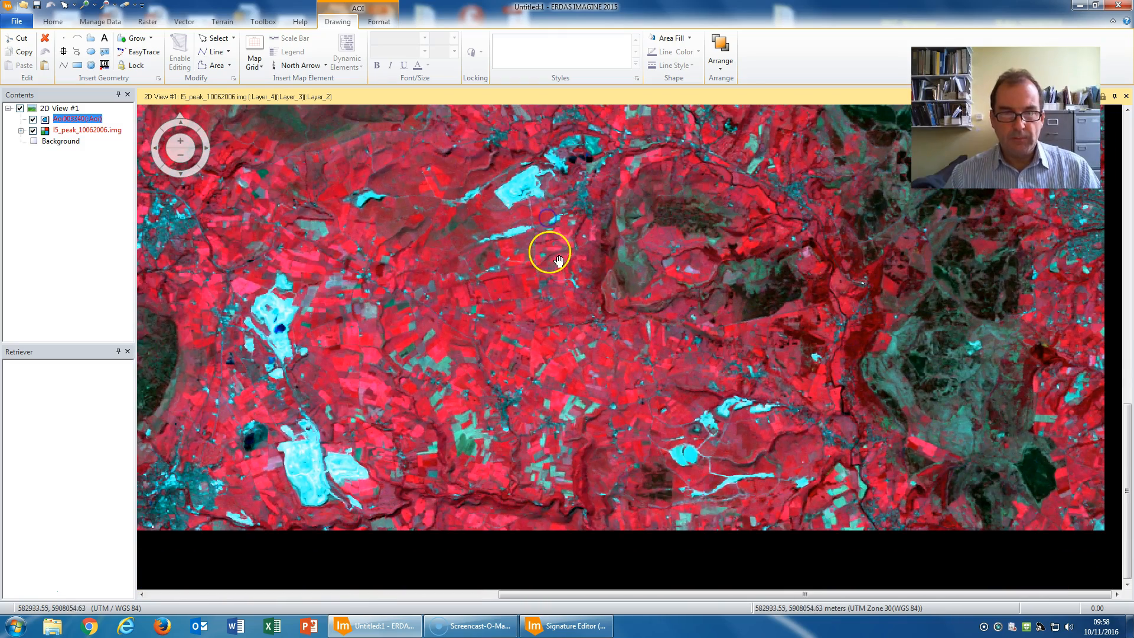
pyautogui.click(91, 37)
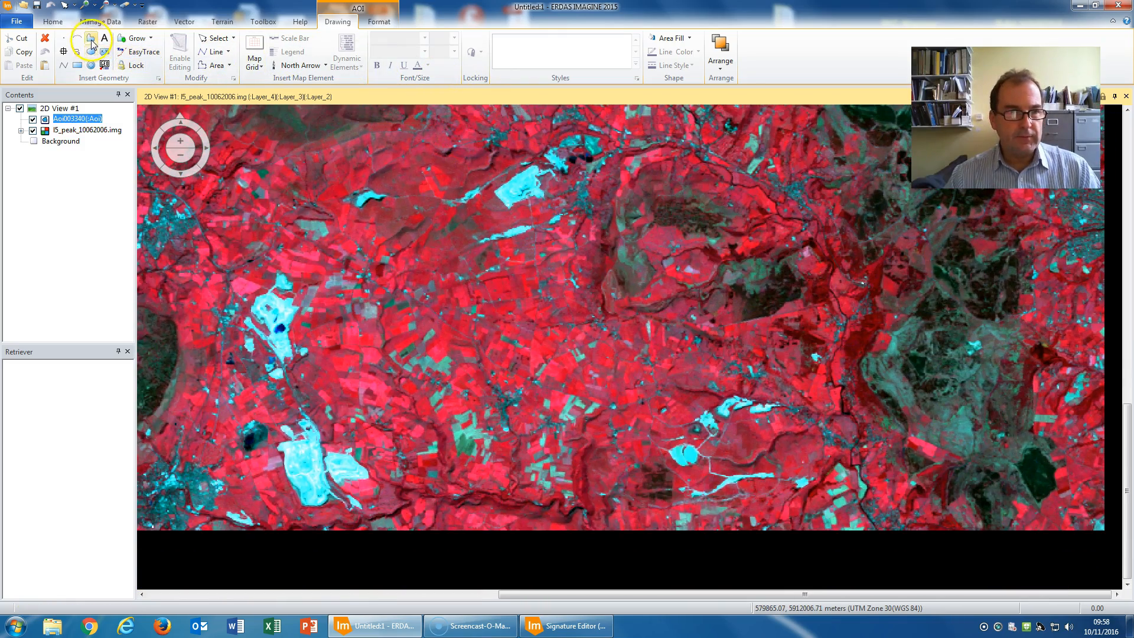
pyautogui.click(479, 274)
pyautogui.click(511, 266)
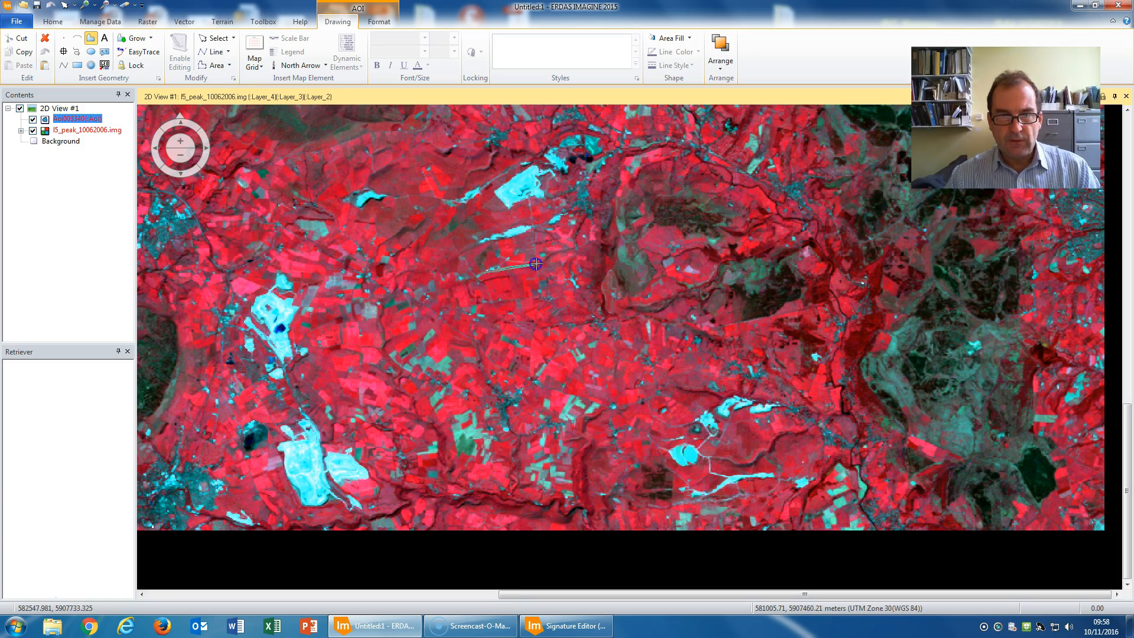
pyautogui.click(547, 302)
pyautogui.click(560, 323)
pyautogui.click(575, 331)
pyautogui.click(545, 359)
pyautogui.click(531, 378)
pyautogui.click(514, 386)
pyautogui.click(498, 370)
pyautogui.click(472, 371)
pyautogui.click(446, 338)
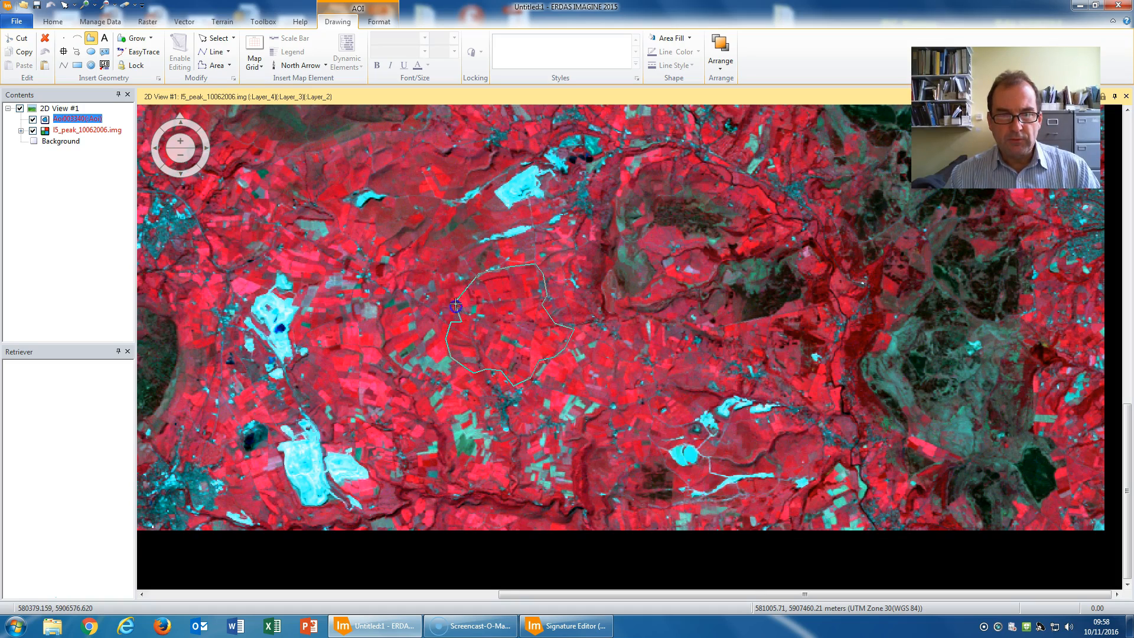
pyautogui.doubleClick(451, 287)
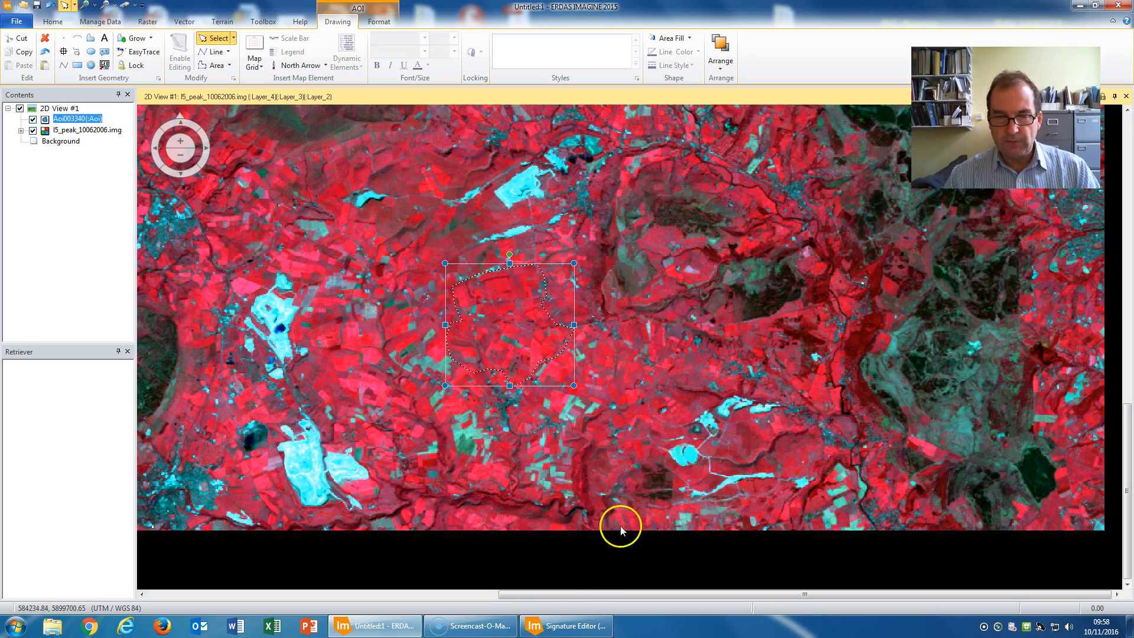
# Add a signature from the red fields area of interest to the Signature Editor, named Grassland and coloured Aquamarine
pyautogui.click(566, 625)
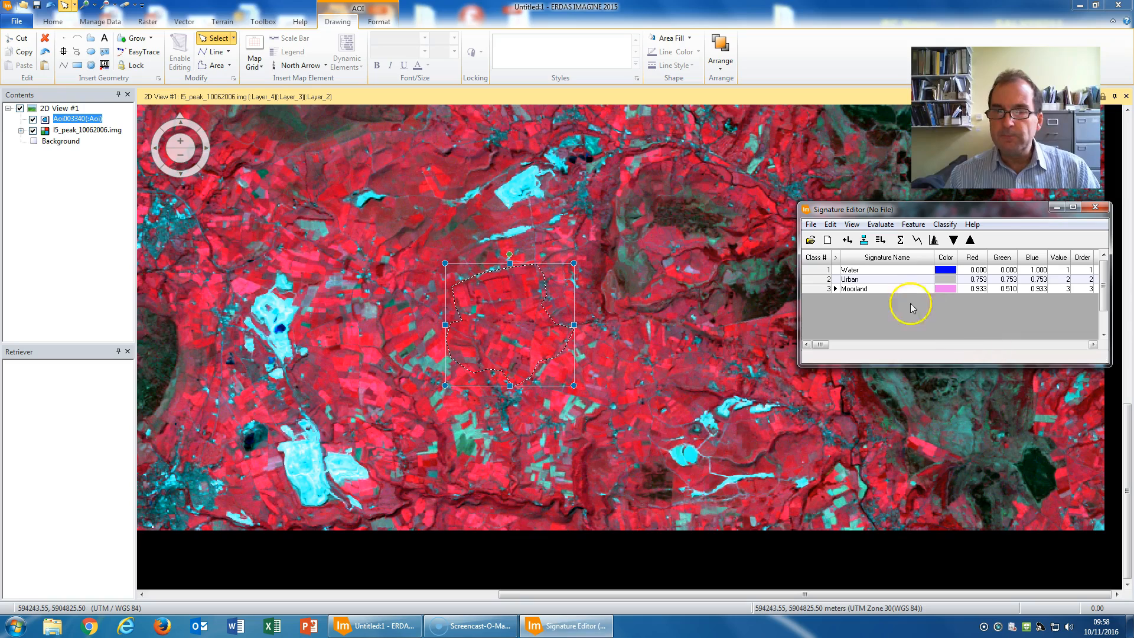
pyautogui.click(847, 239)
pyautogui.click(857, 298)
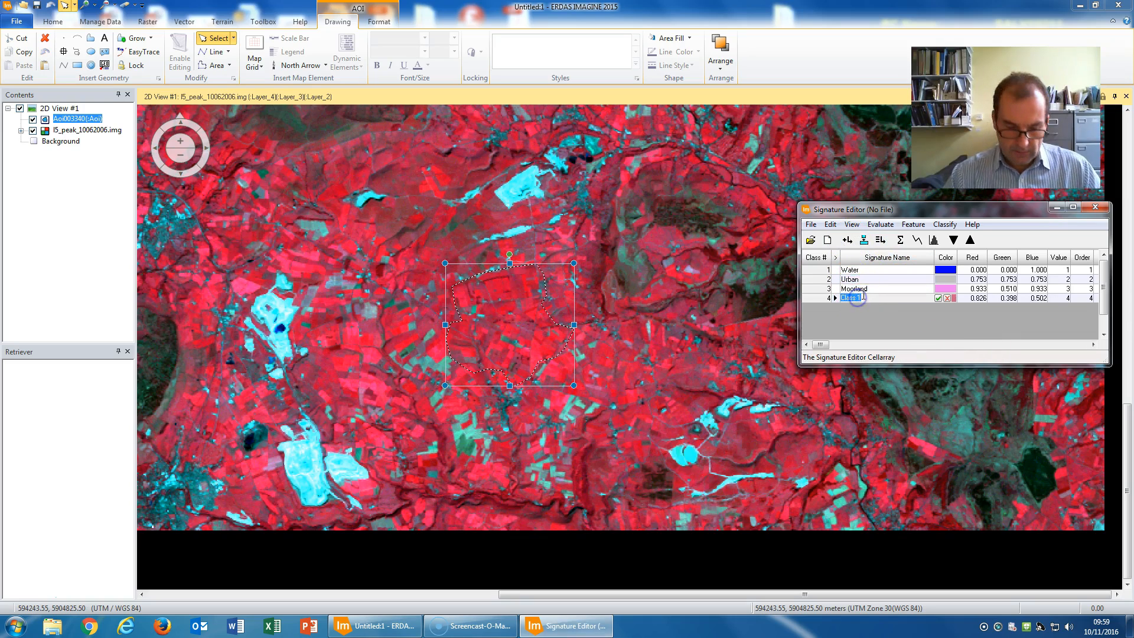
pyautogui.write('Grassland')
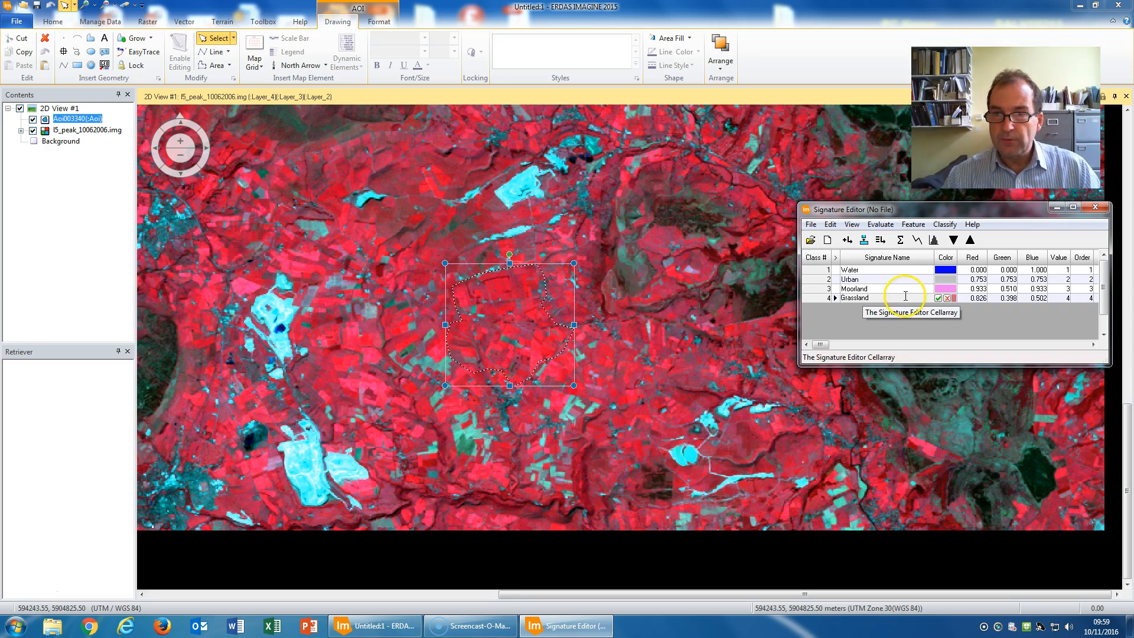
pyautogui.click(945, 298)
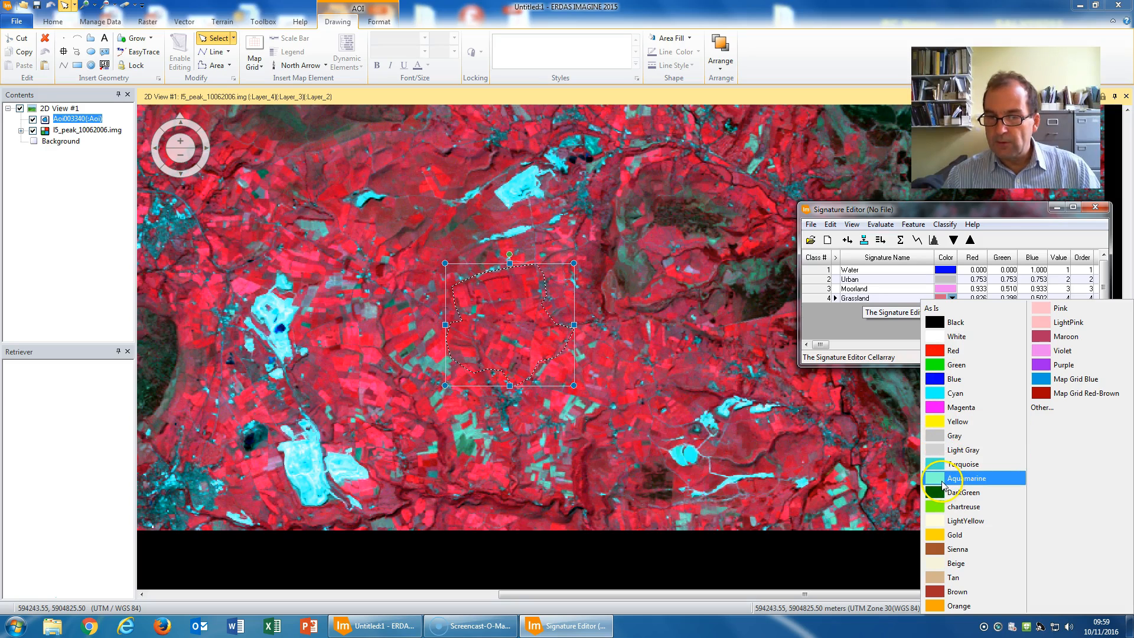
pyautogui.click(943, 480)
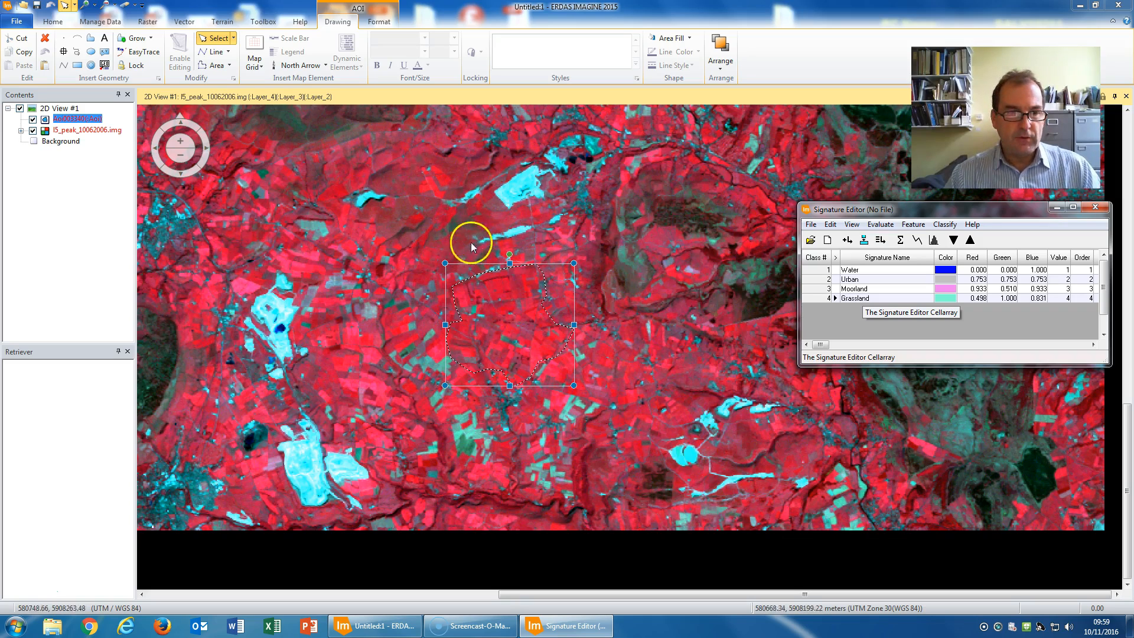
# Try to draw a polygon area of interest over the large bright cyan quarry in the image's south, just beside the small dark lake
pyautogui.click(90, 37)
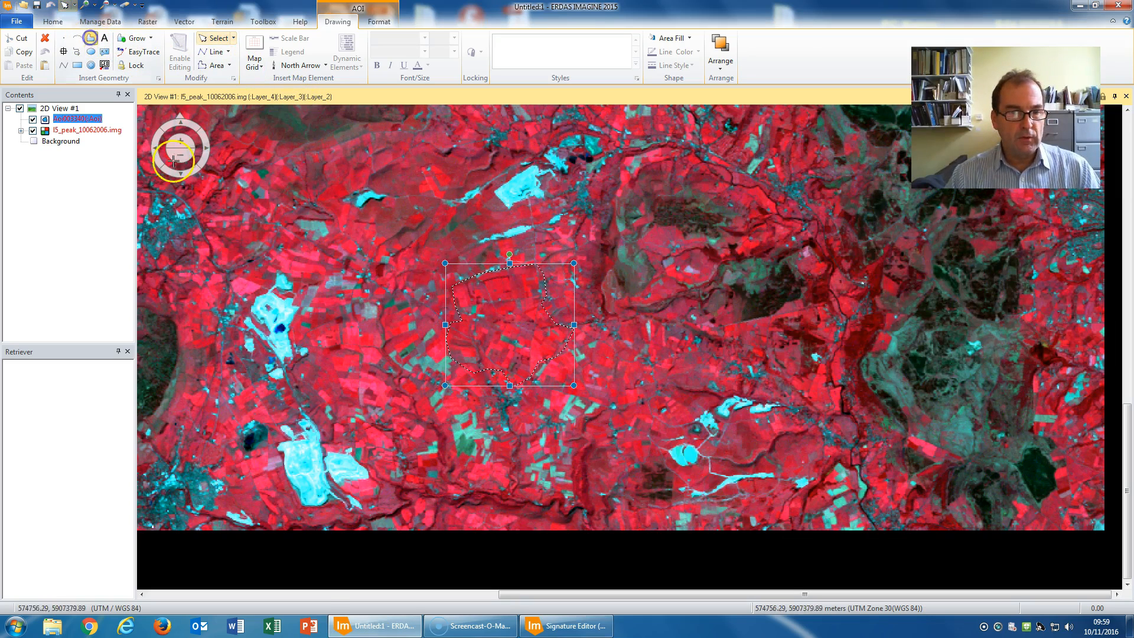
pyautogui.click(294, 444)
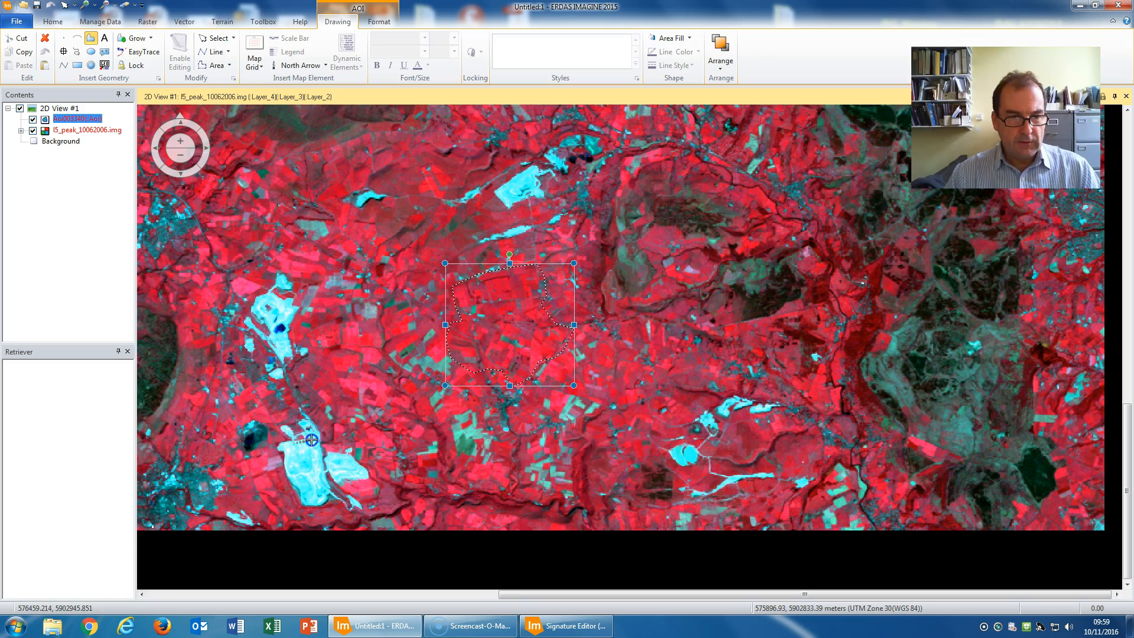
pyautogui.click(321, 471)
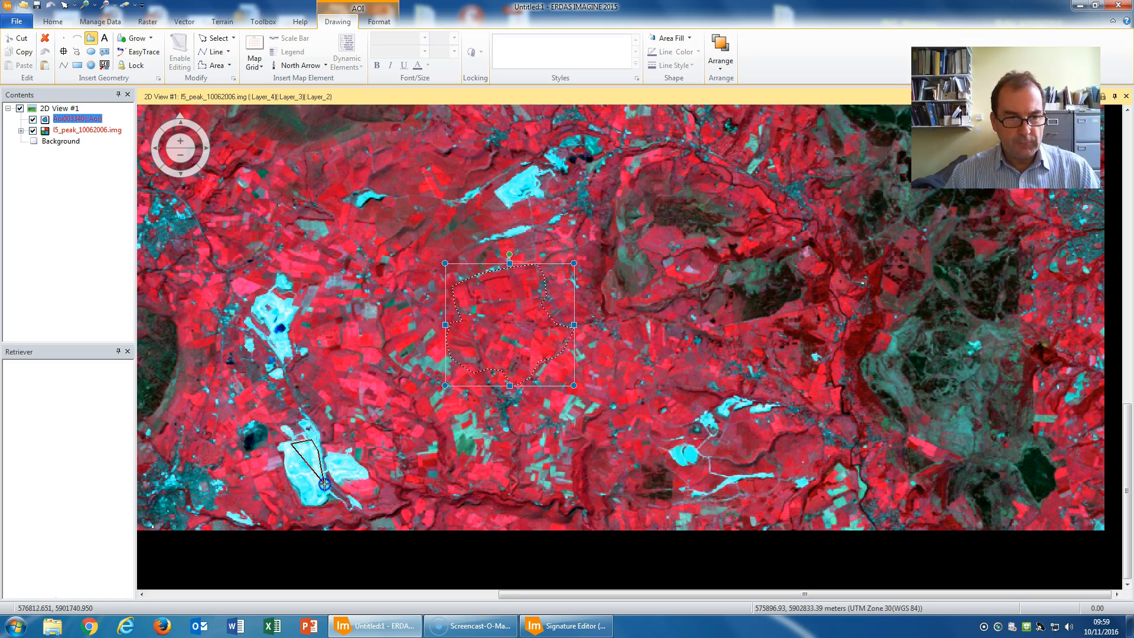
pyautogui.click(322, 499)
pyautogui.click(292, 494)
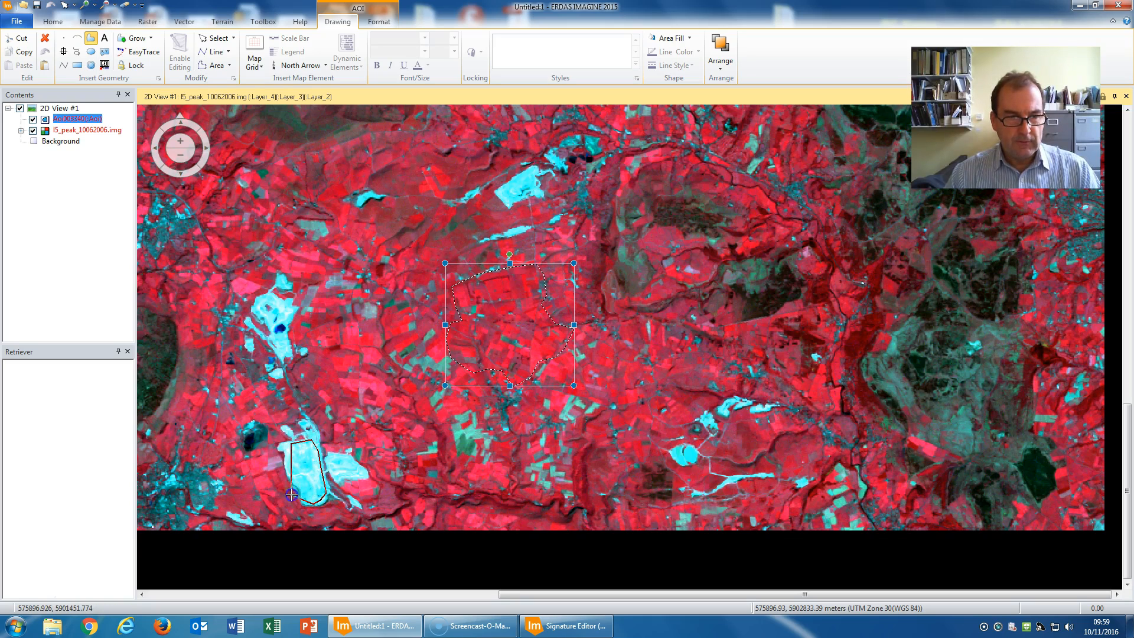
pyautogui.doubleClick(291, 465)
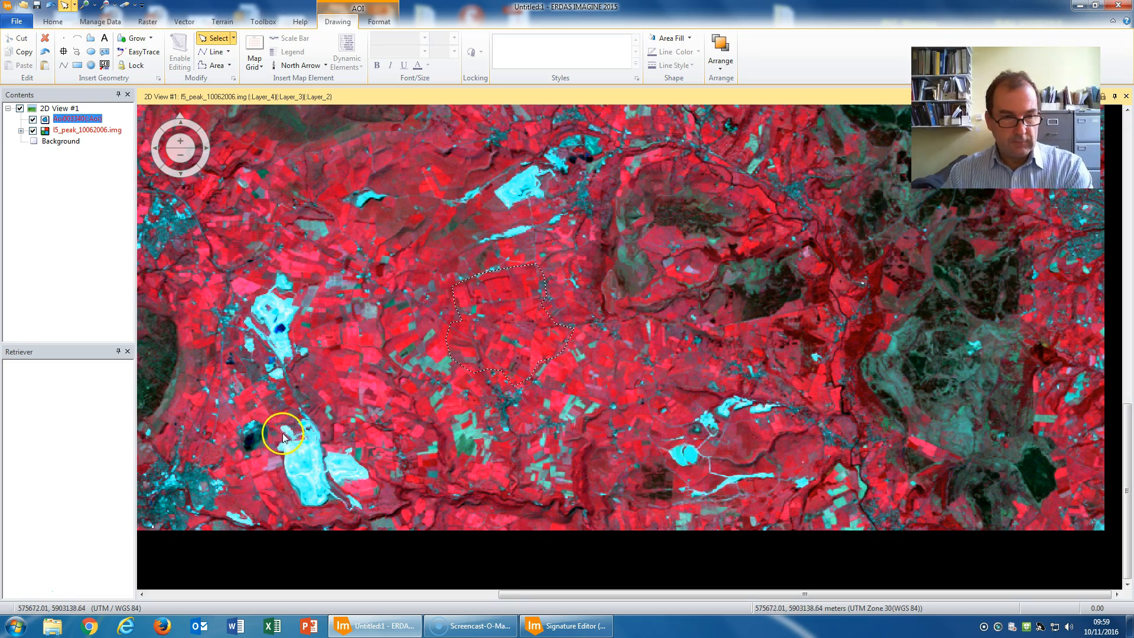
# Draw a narrow polygon area of interest inside the large bright cyan quarry just southeast of the small dark lake
pyautogui.click(93, 39)
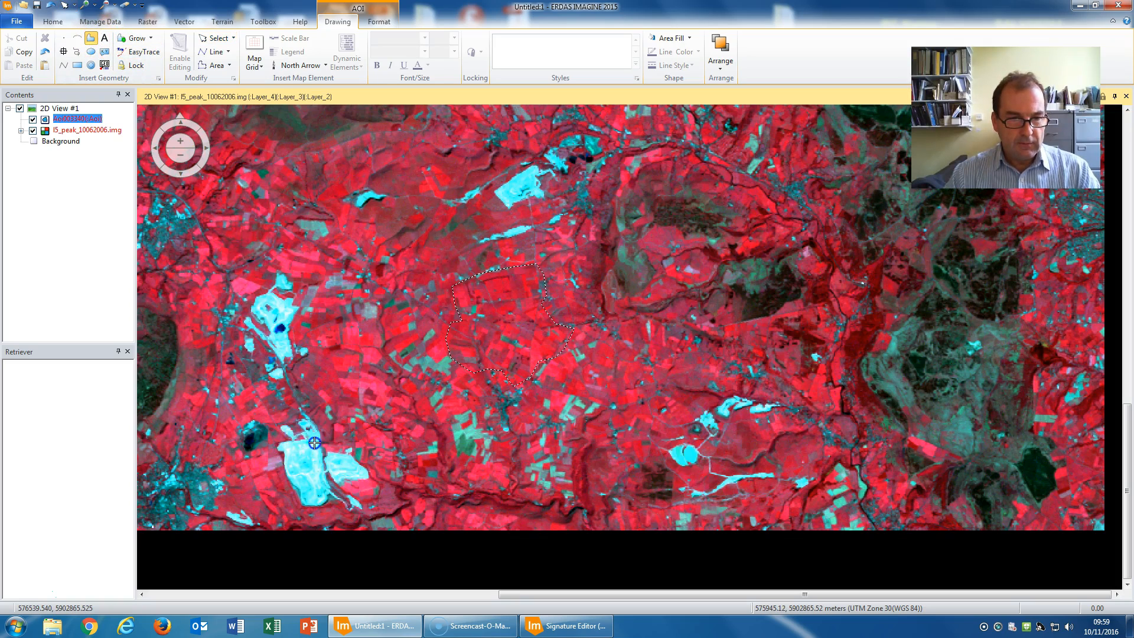
pyautogui.click(326, 495)
pyautogui.click(316, 501)
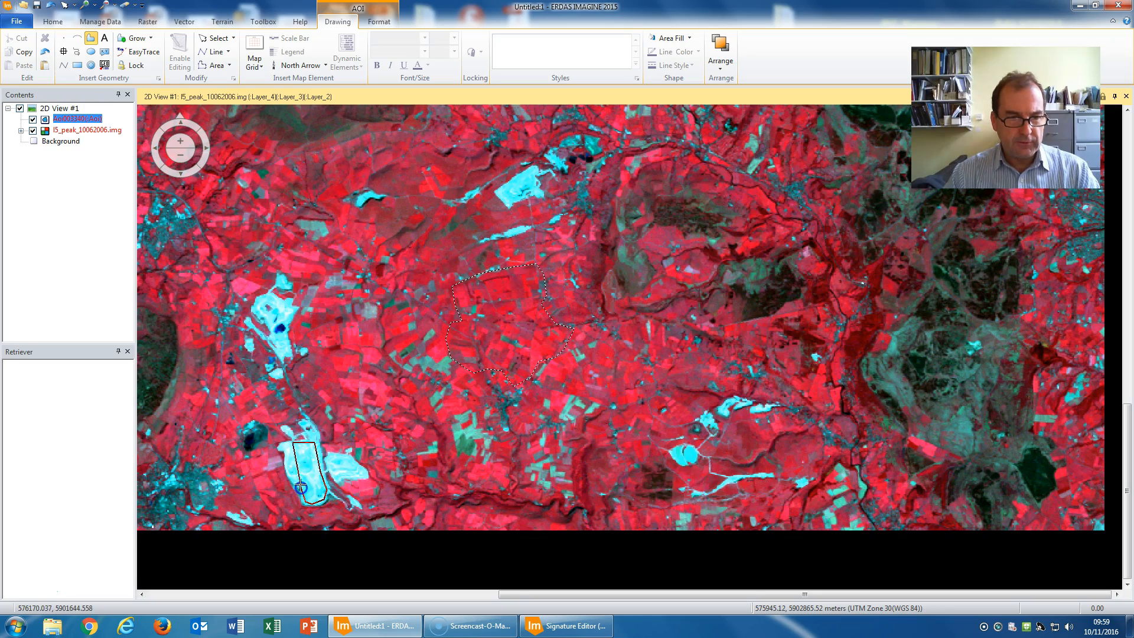
pyautogui.doubleClick(287, 459)
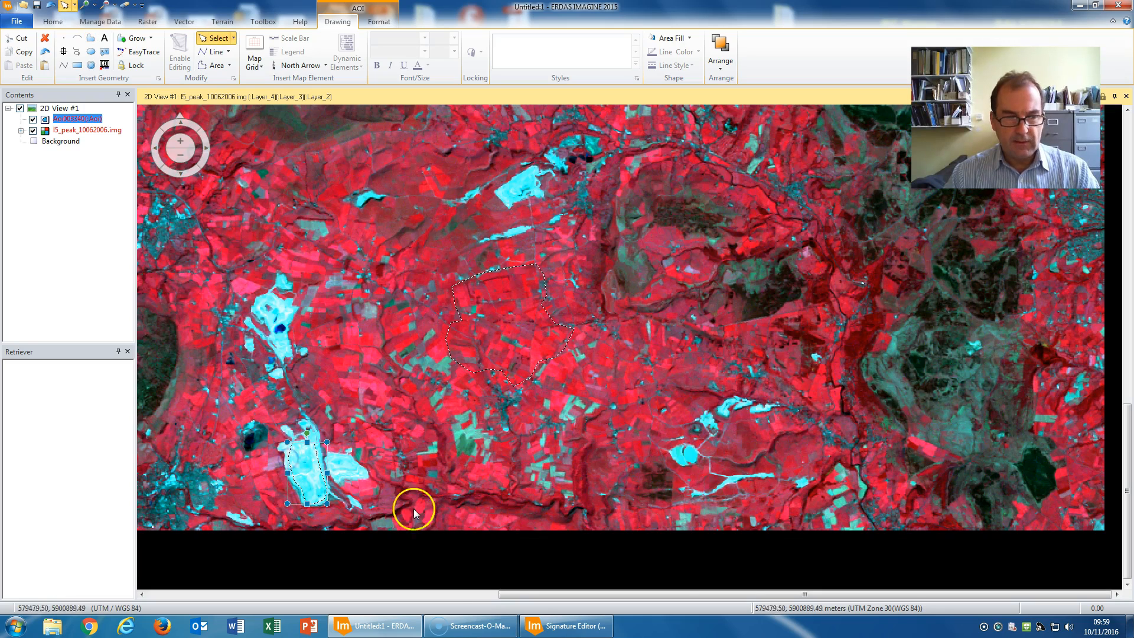
# Add a signature from the quarry area of interest, named Quarry and coloured White
pyautogui.click(565, 625)
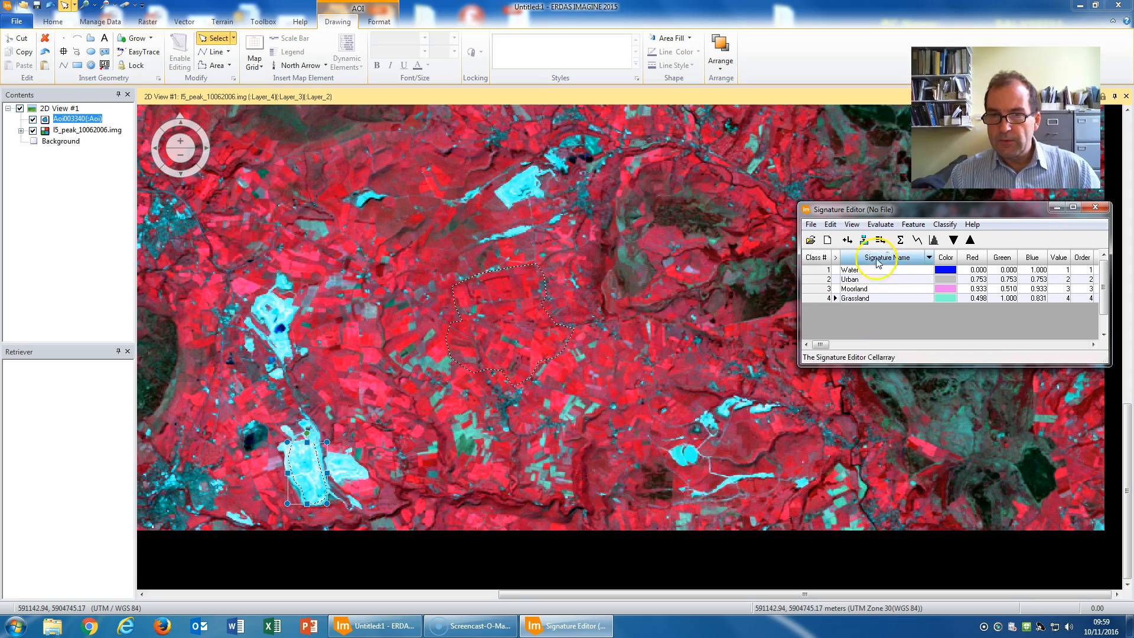
pyautogui.click(848, 239)
pyautogui.click(858, 307)
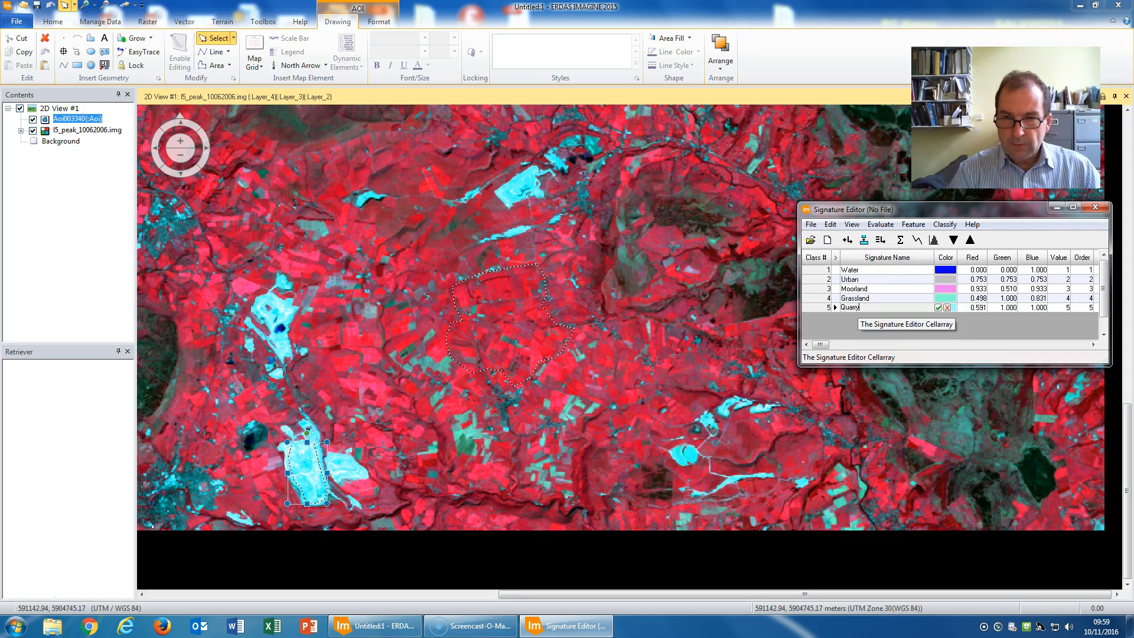
pyautogui.click(945, 307)
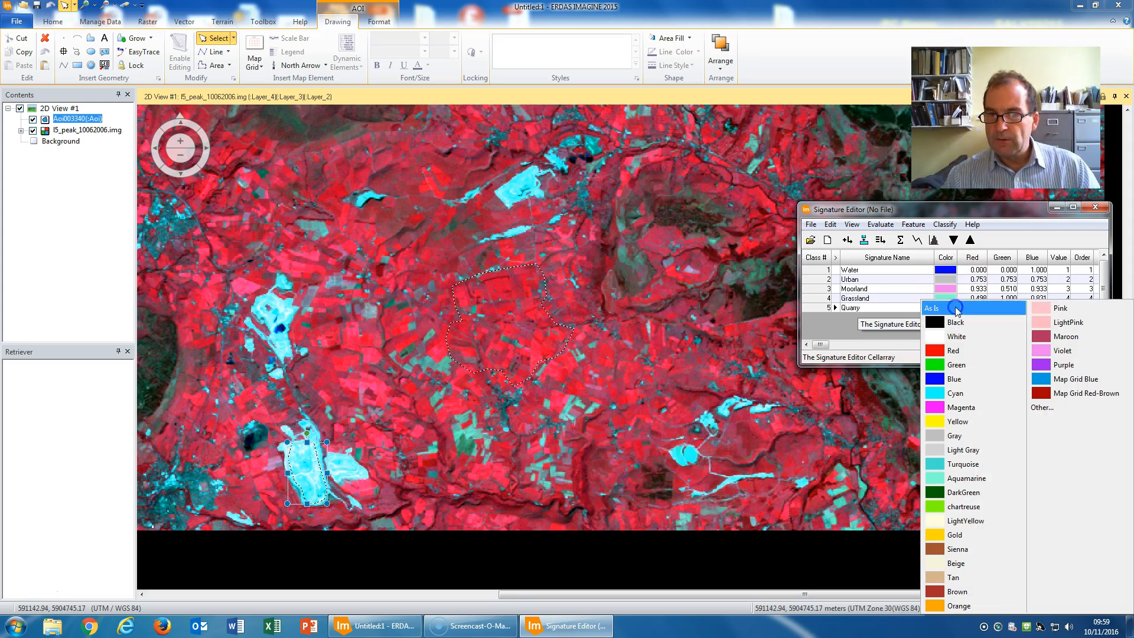
pyautogui.click(951, 338)
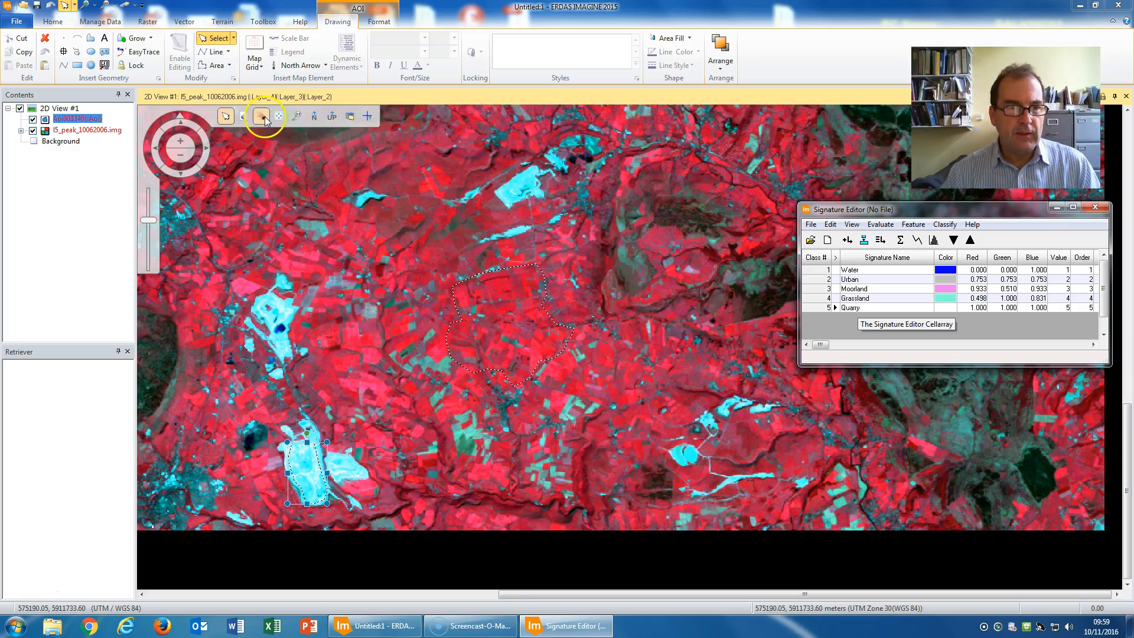
# Draw an irregular polygon area of interest over the upper part of the very dark woodland block in the image's southwest, west of the quarry
pyautogui.click(263, 116)
pyautogui.moveTo(316, 171); pyautogui.dragTo(590, 241)
pyautogui.moveTo(387, 387); pyautogui.dragTo(630, 247)
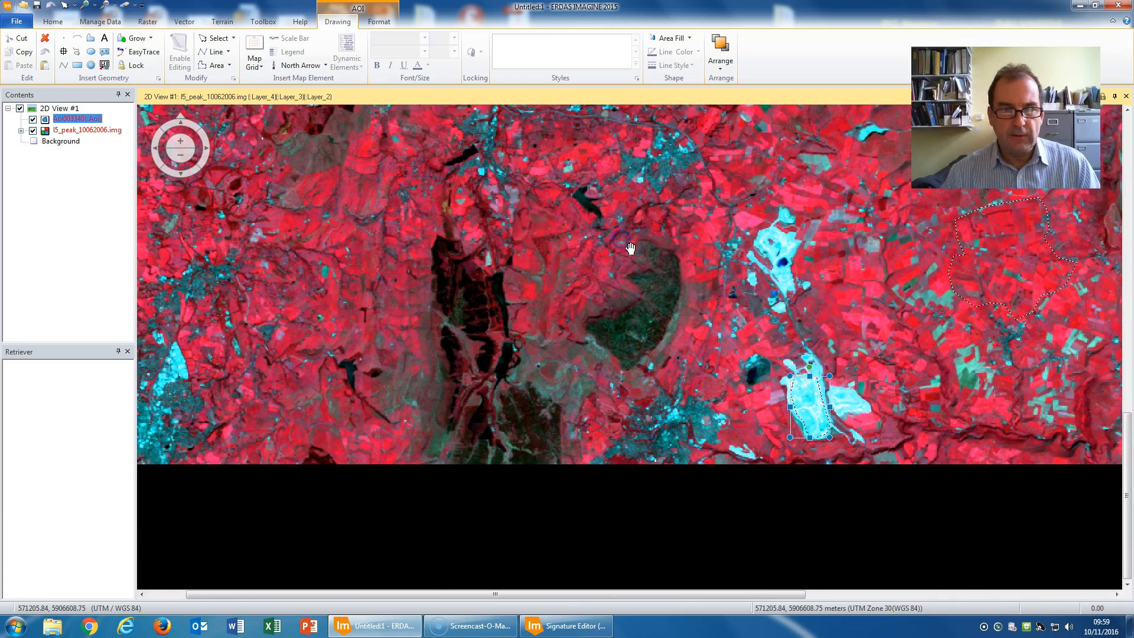
pyautogui.click(90, 37)
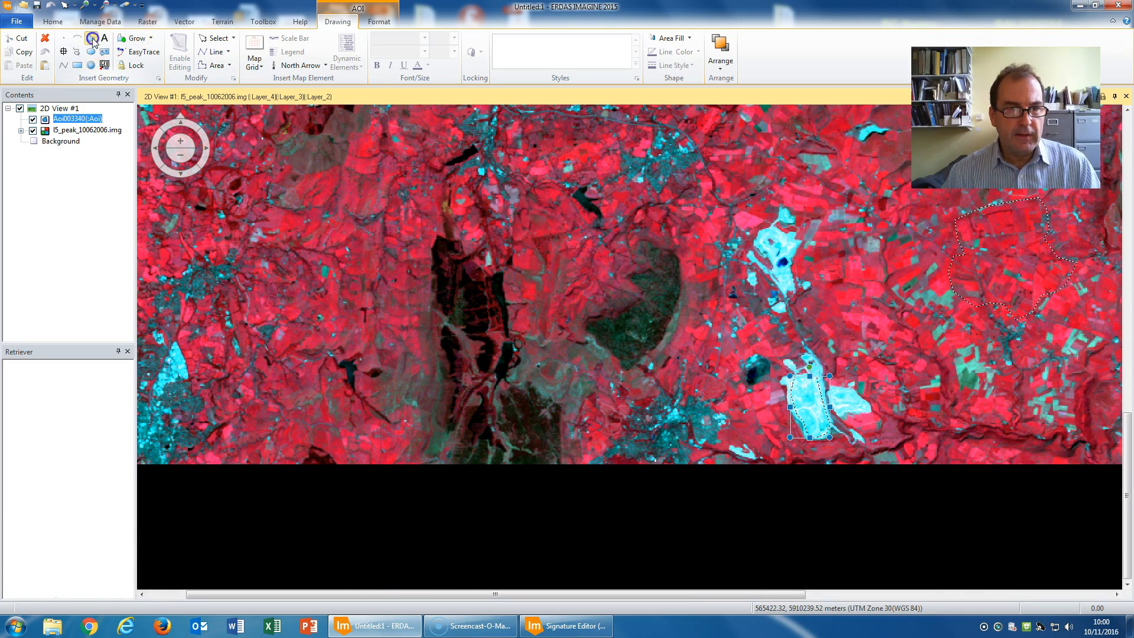
pyautogui.click(463, 264)
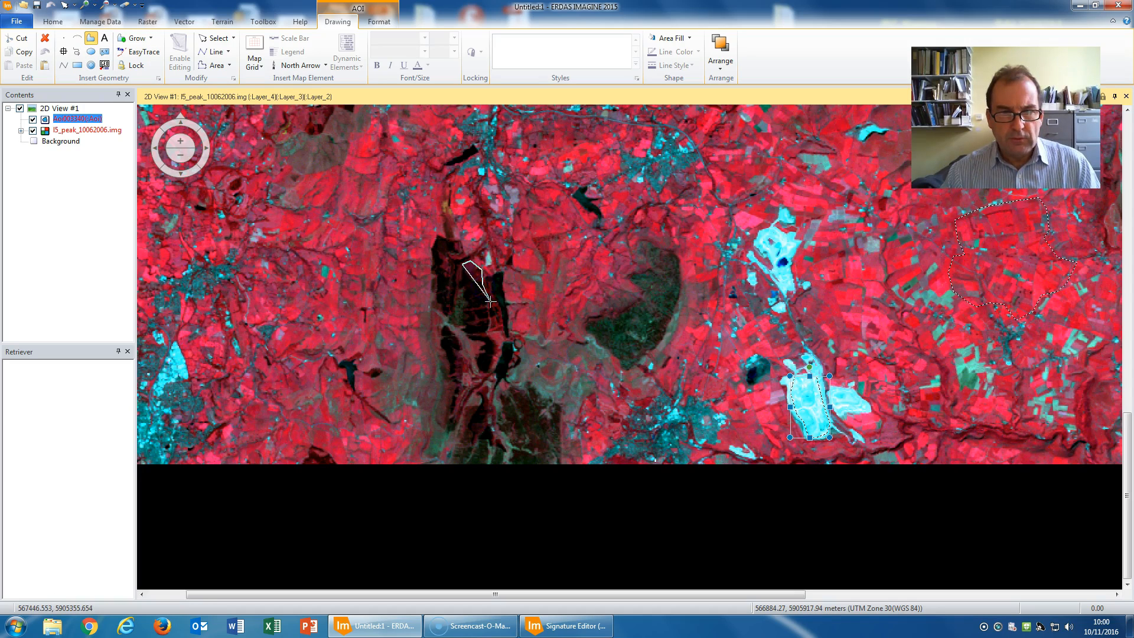
pyautogui.click(480, 330)
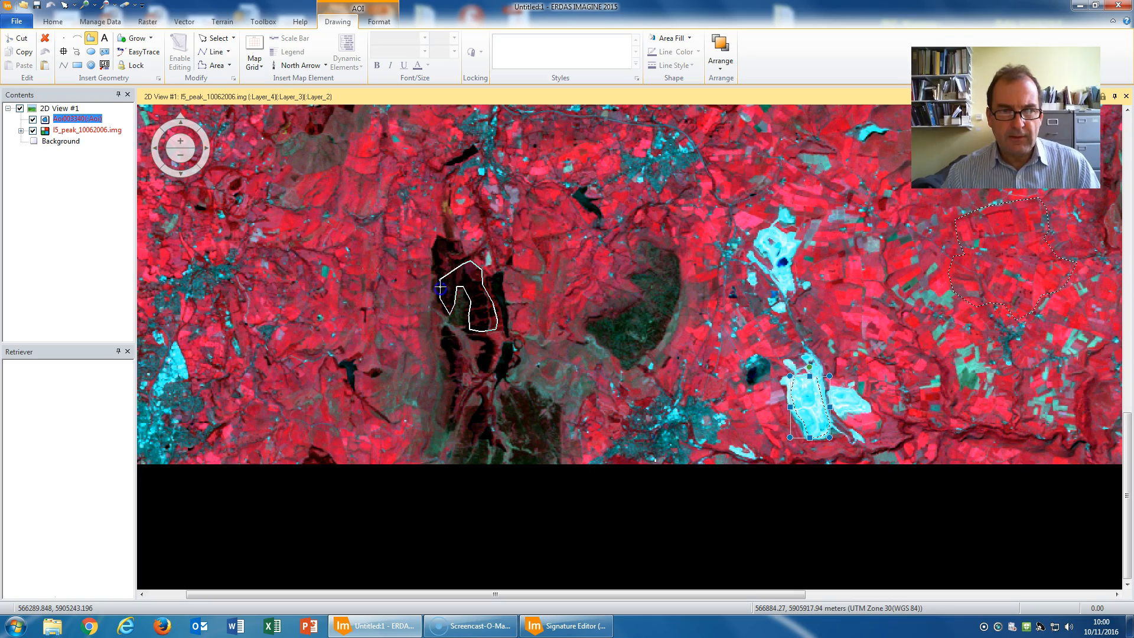
pyautogui.doubleClick(455, 244)
# Add a signature from the dark woodland area of interest, named Forest and coloured Gold
pyautogui.click(582, 626)
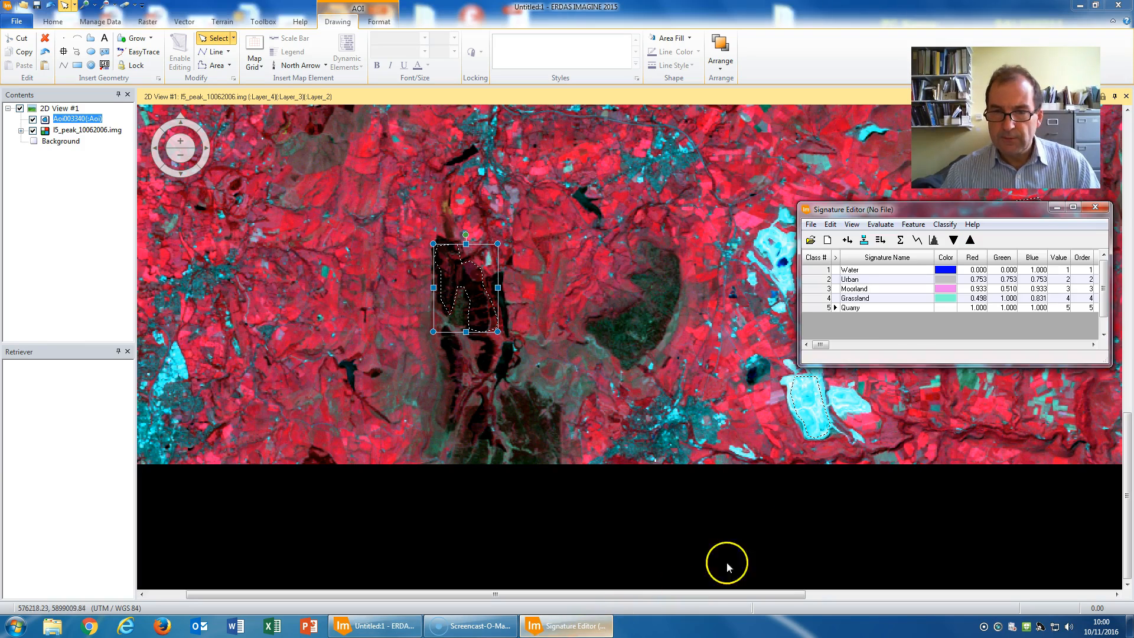
pyautogui.click(847, 240)
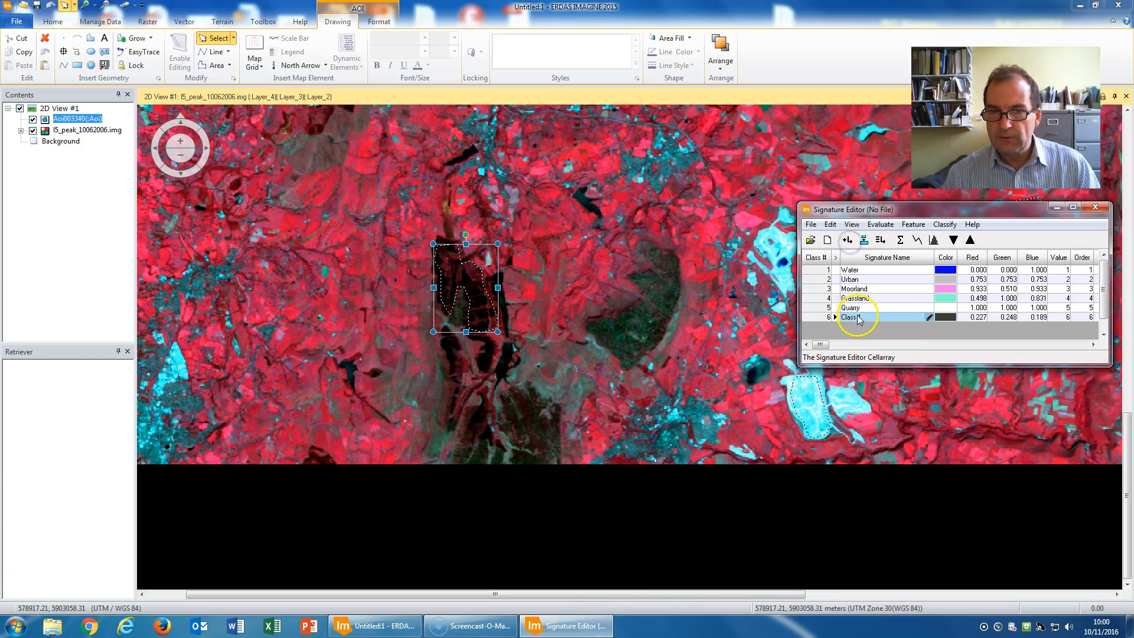
pyautogui.write('Forest')
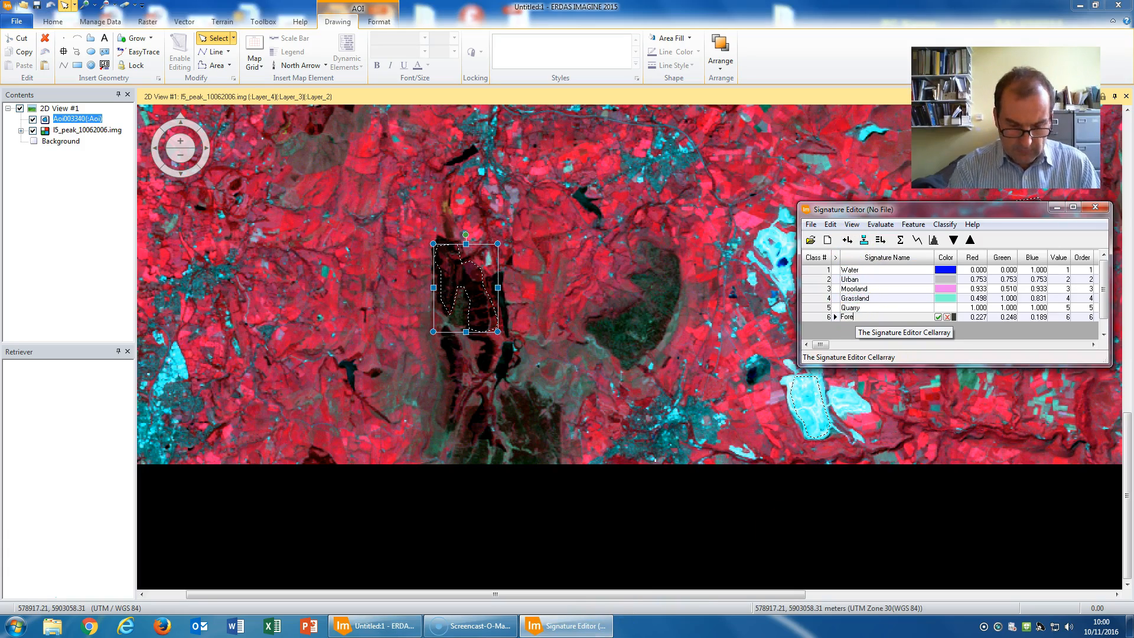
pyautogui.click(949, 317)
pyautogui.press('Up')
pyautogui.press('Up')
pyautogui.press('Up')
pyautogui.press('Up')
pyautogui.press('Up')
pyautogui.press('Return')
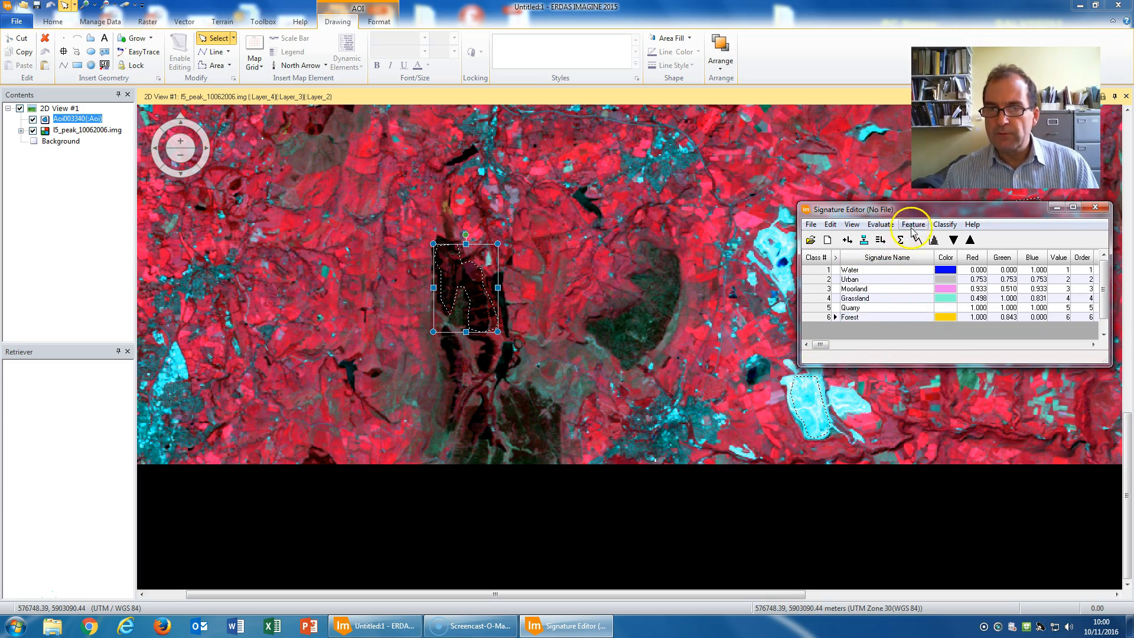
# Run a supervised Maximum Likelihood classification with output file peak_class_6.img and dismiss the resulting messages
pyautogui.click(946, 225)
pyautogui.click(961, 253)
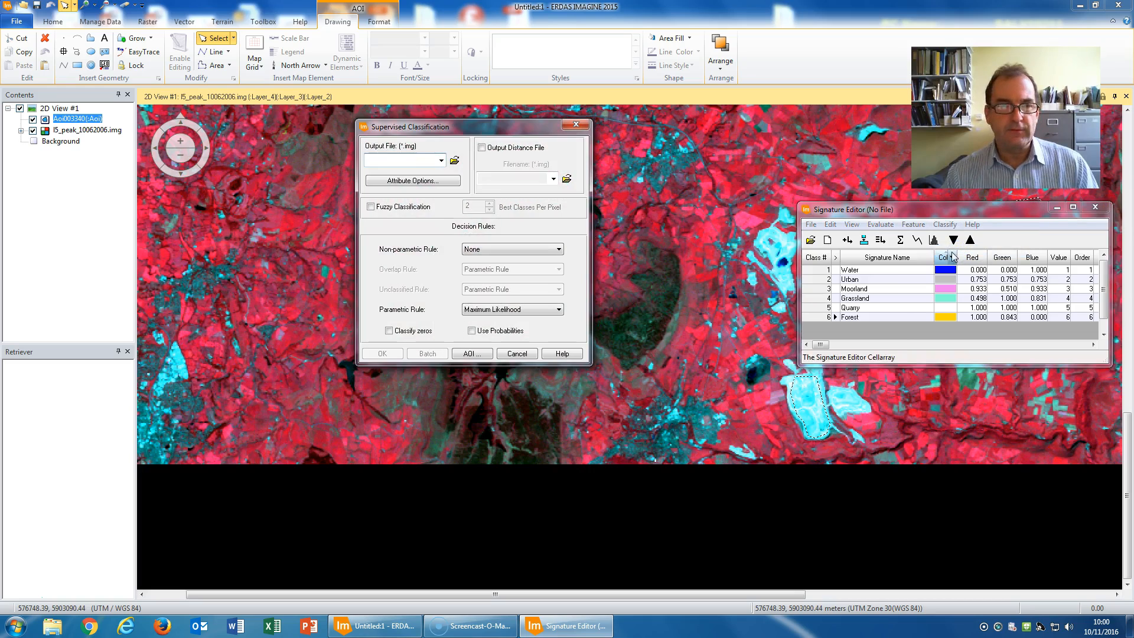
pyautogui.click(454, 162)
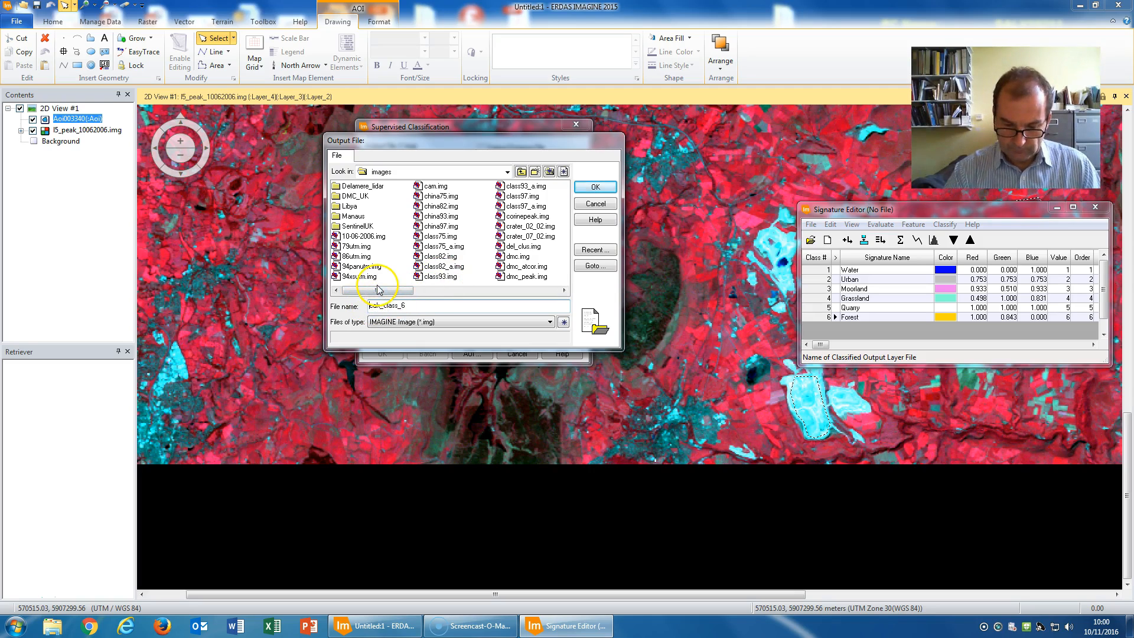
pyautogui.click(595, 188)
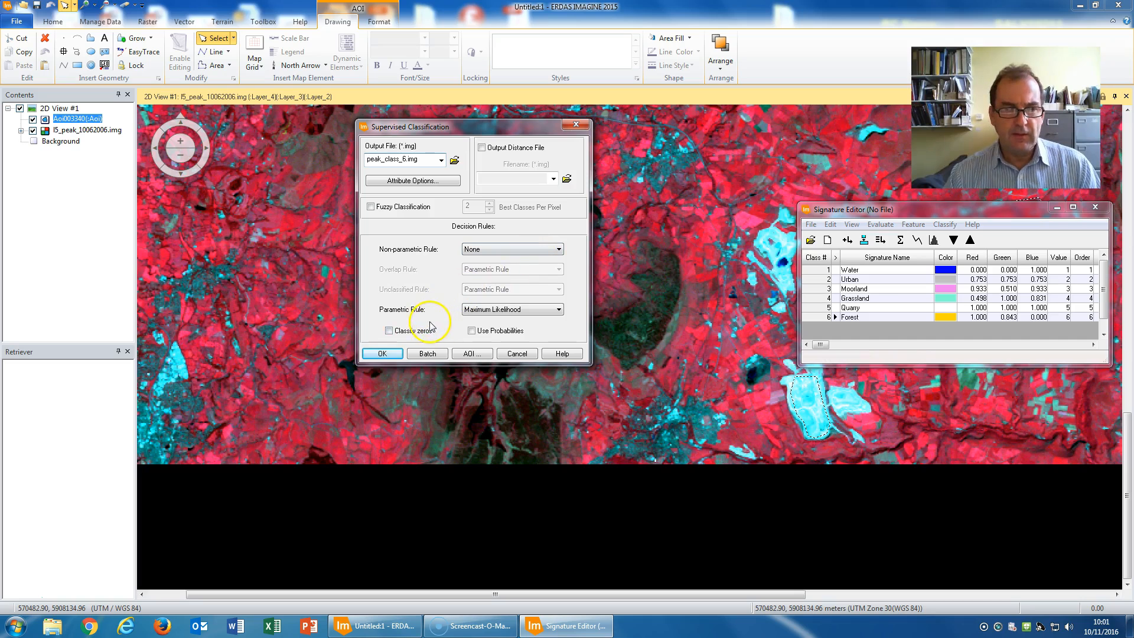
pyautogui.click(381, 354)
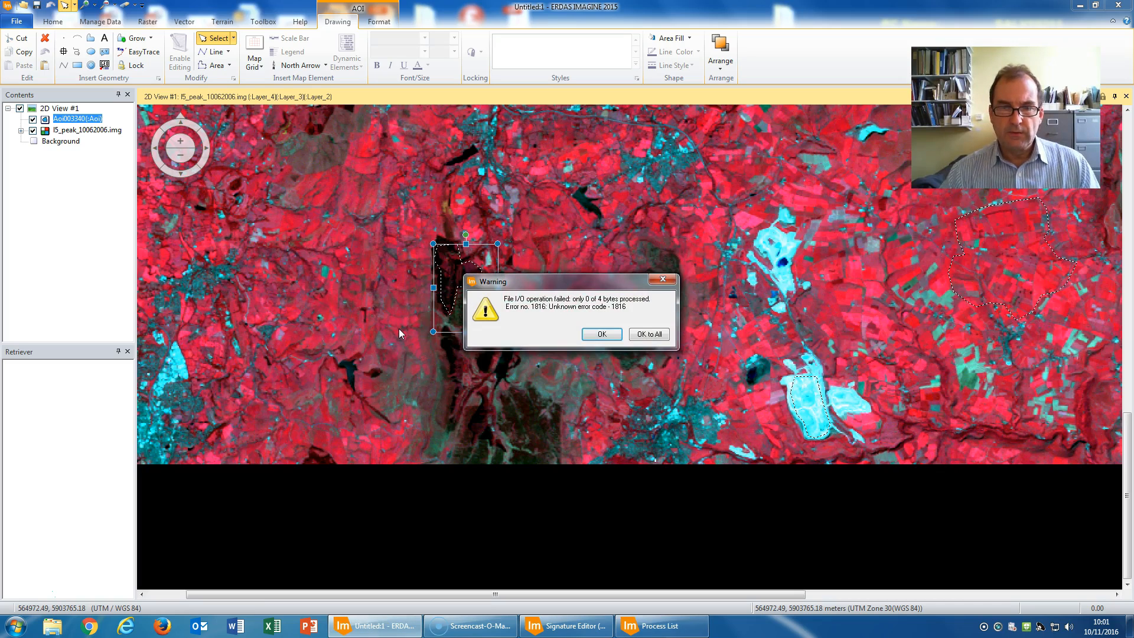
pyautogui.click(650, 334)
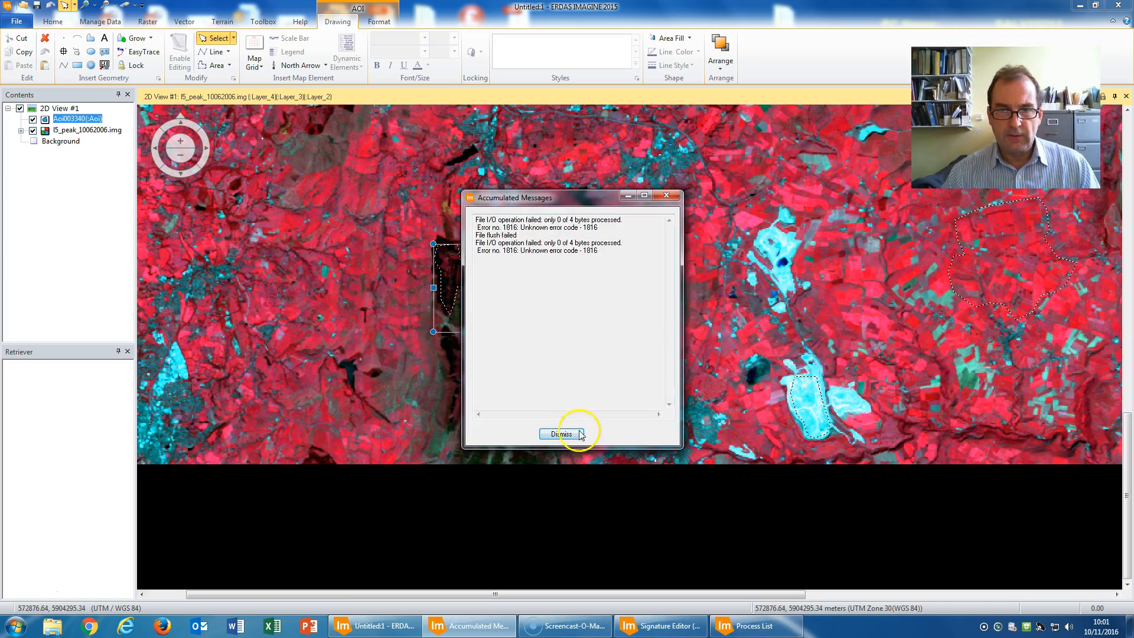
pyautogui.click(676, 200)
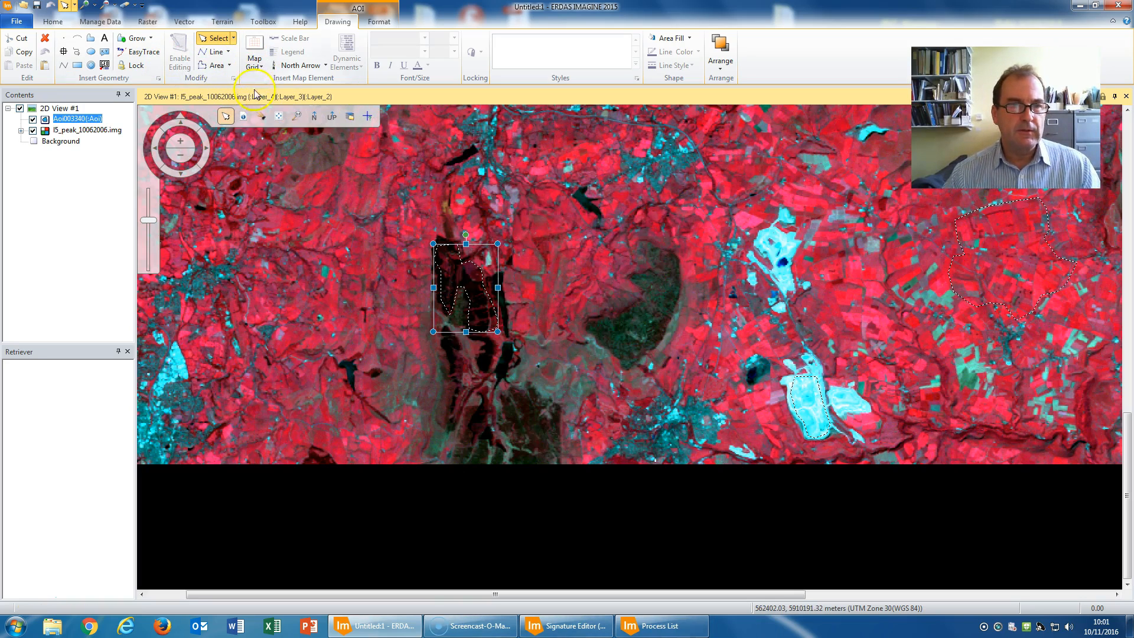
# Fit the whole image in the view and remove the l5_peak_10062006.img layer from the 2D view
pyautogui.click(278, 116)
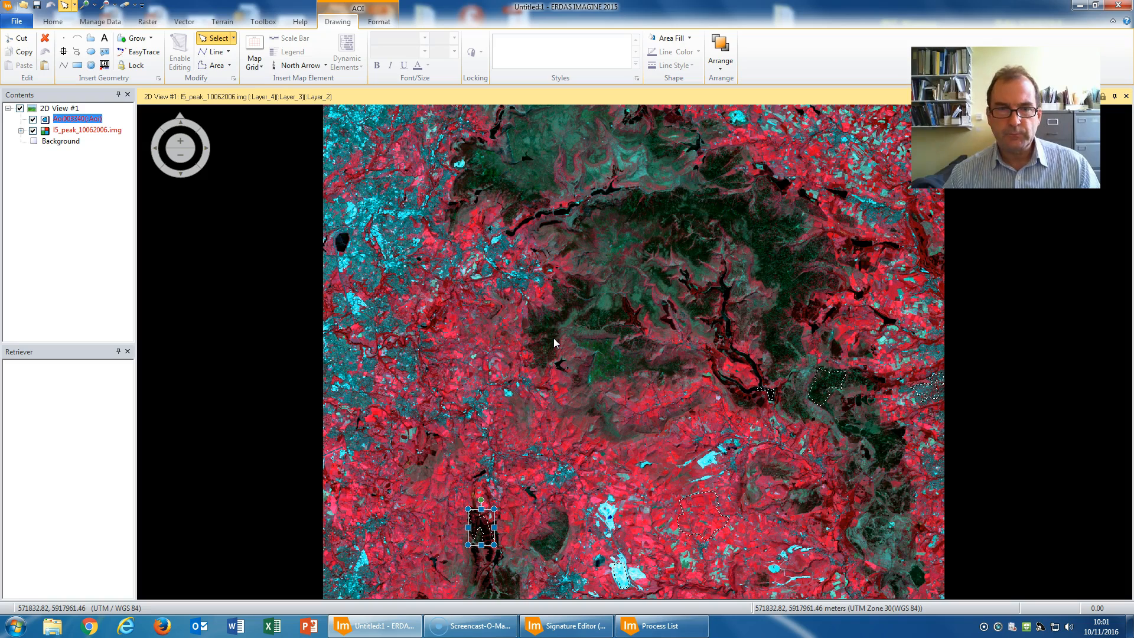
pyautogui.rightClick(96, 132)
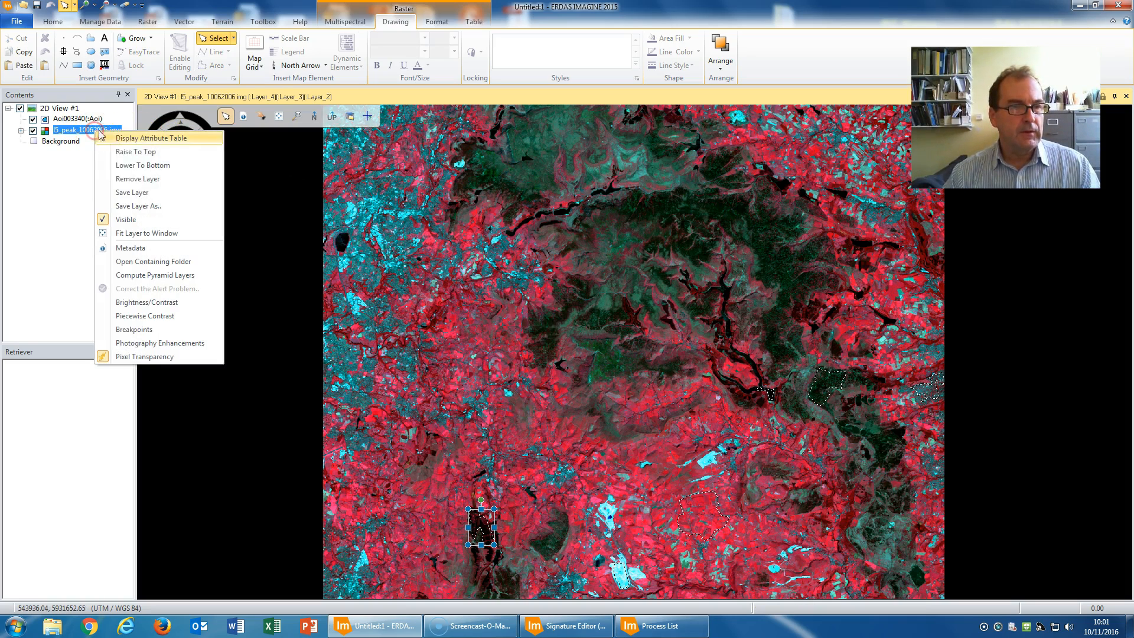
pyautogui.click(141, 179)
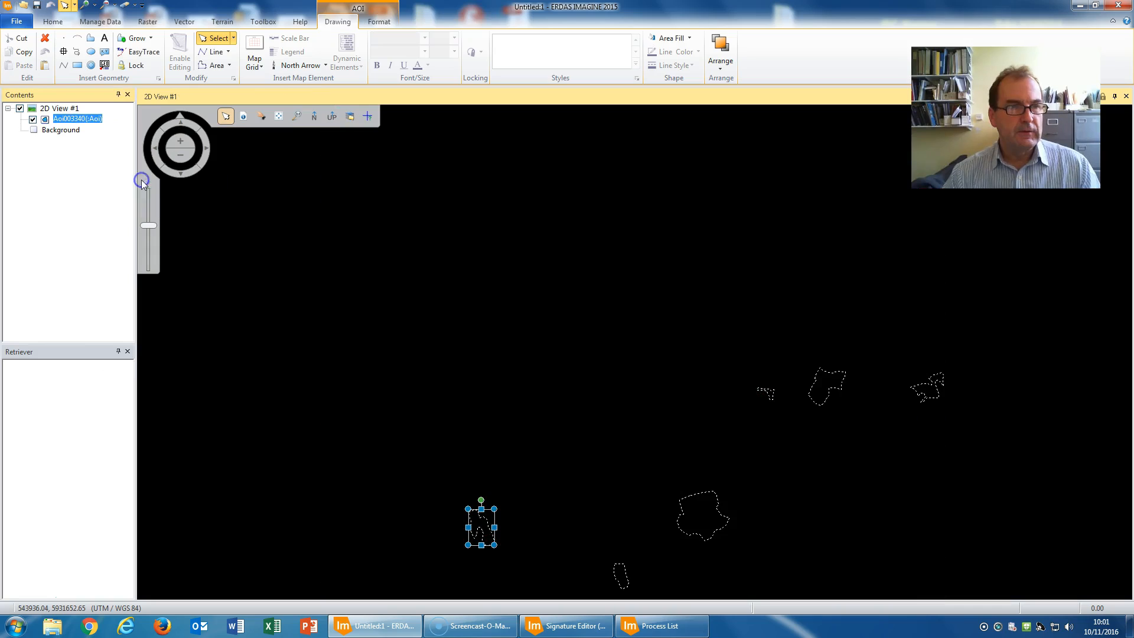
# Open the classified image peak_class_6.img from the recent documents into the 2D view
pyautogui.click(16, 23)
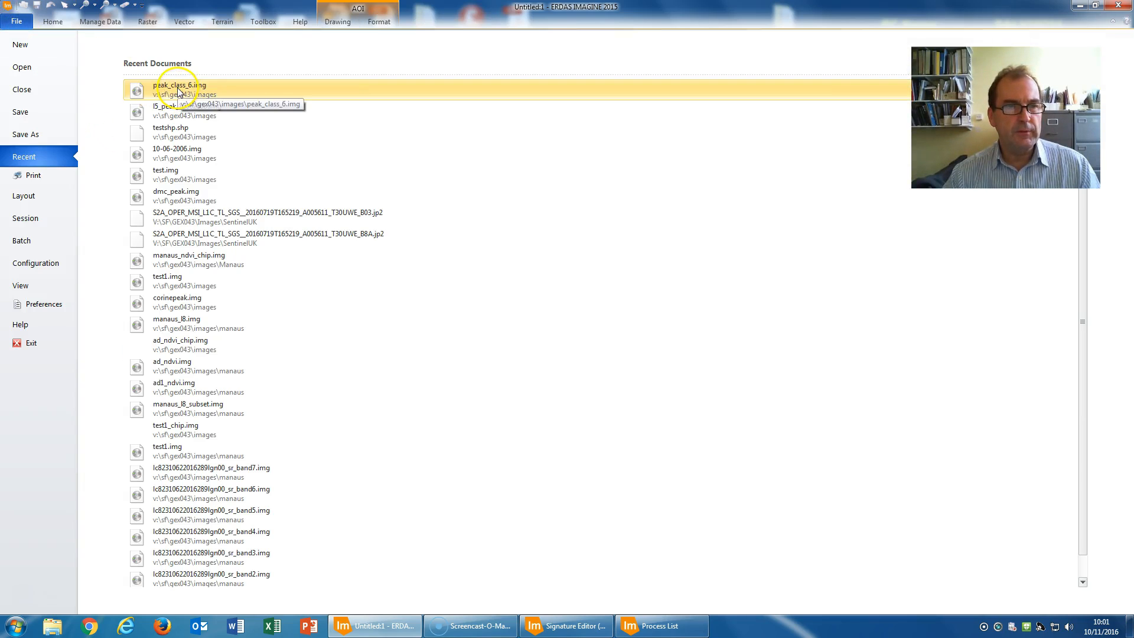
pyautogui.click(177, 88)
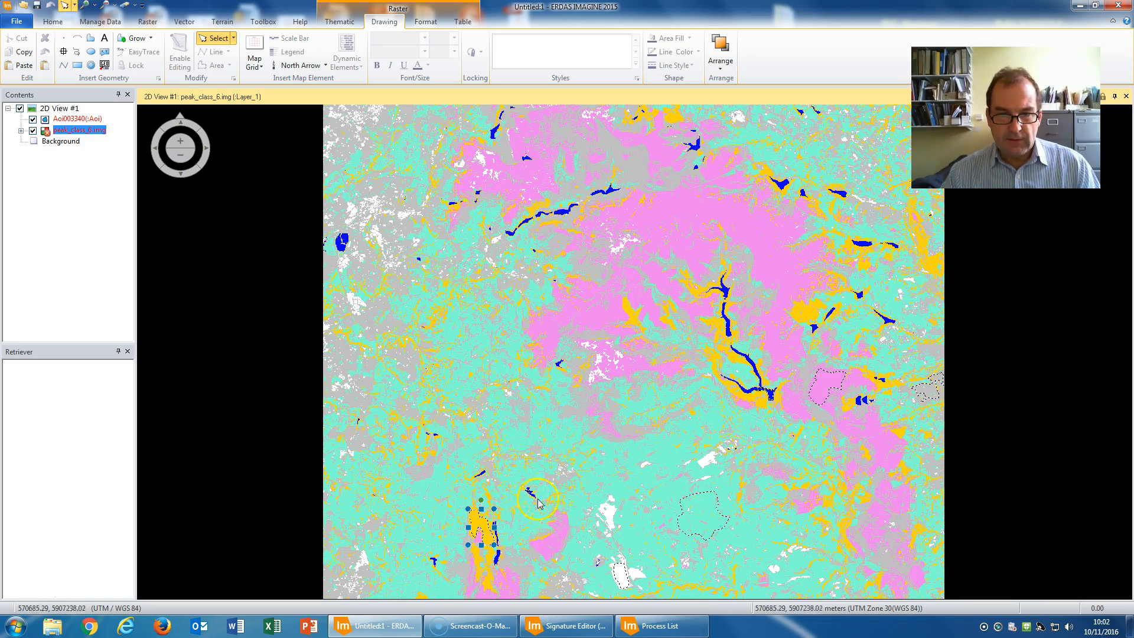
# Examine the classified land-cover pattern around the centre of the image, comparing the moorland, grassland and urban colours at closer scale
pyautogui.click(607, 441)
pyautogui.scroll(5, 591, 446)
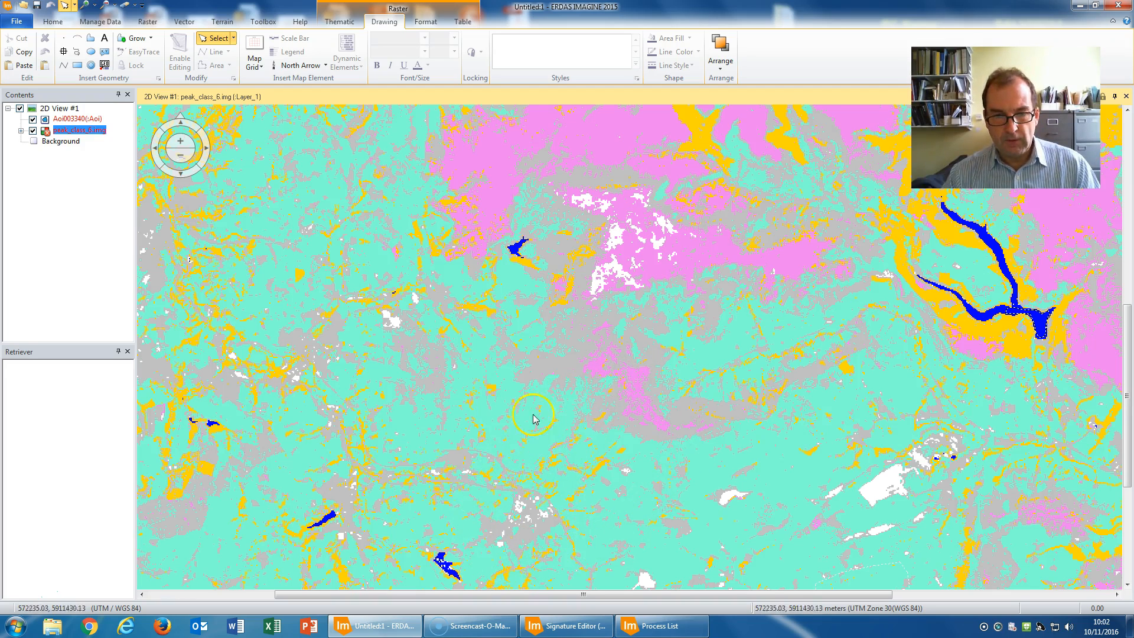
pyautogui.scroll(-1, 579, 429)
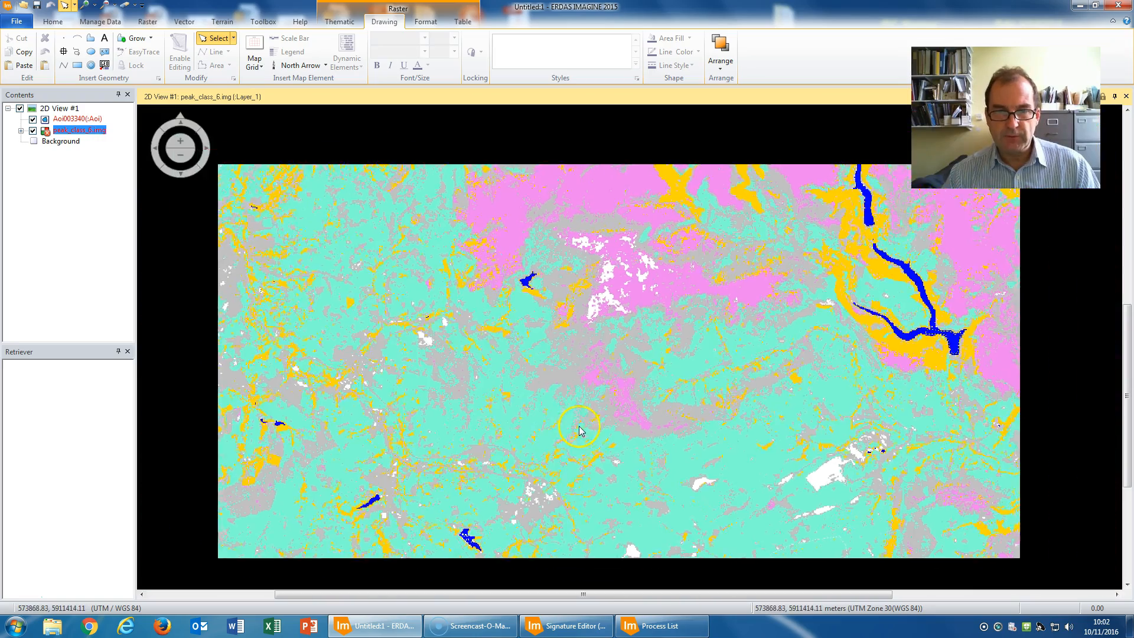
pyautogui.scroll(-1, 580, 429)
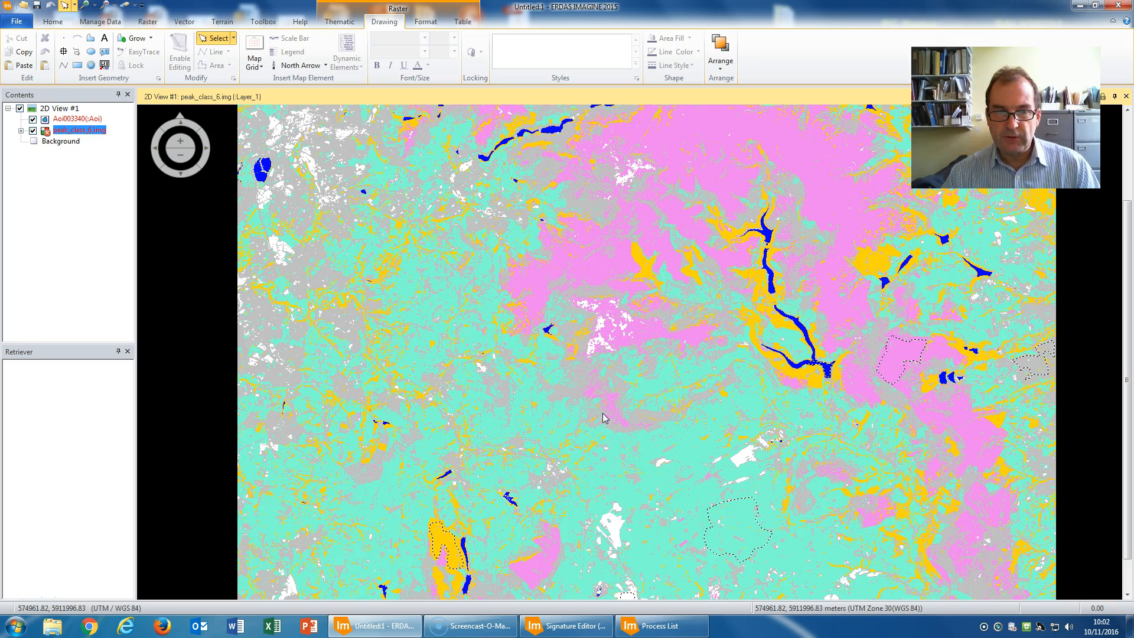
pyautogui.click(611, 433)
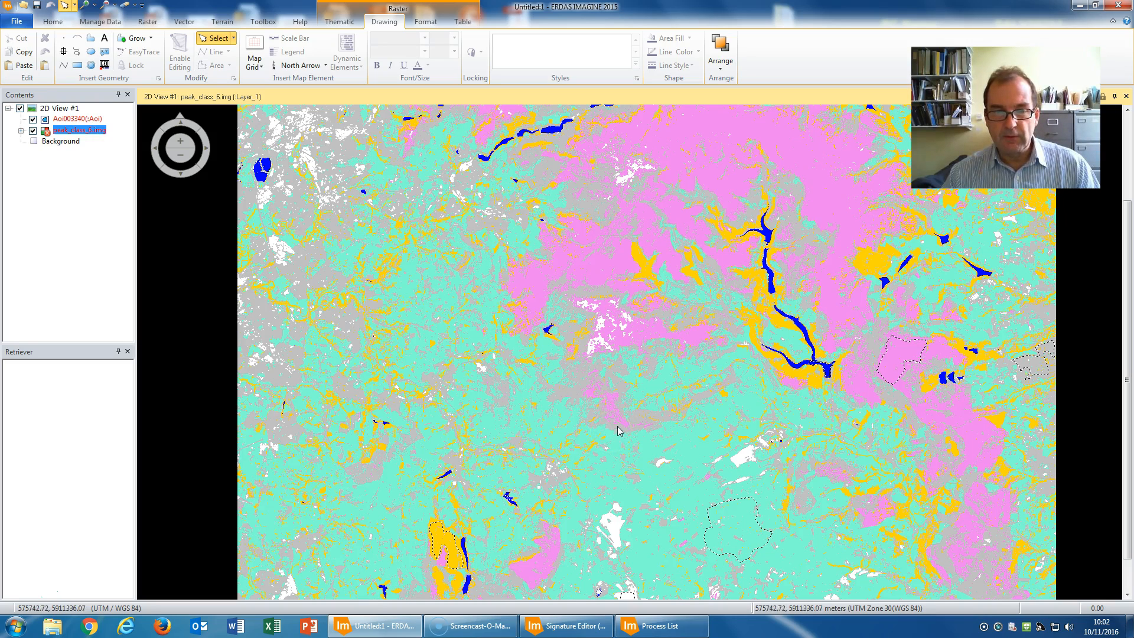
pyautogui.click(651, 390)
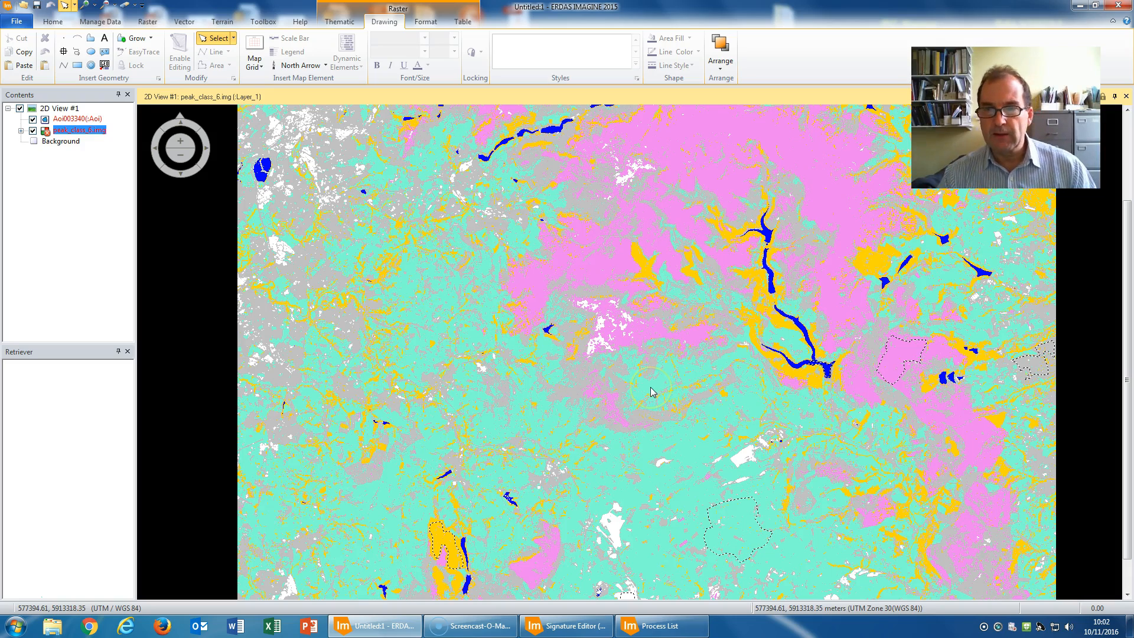
pyautogui.click(665, 388)
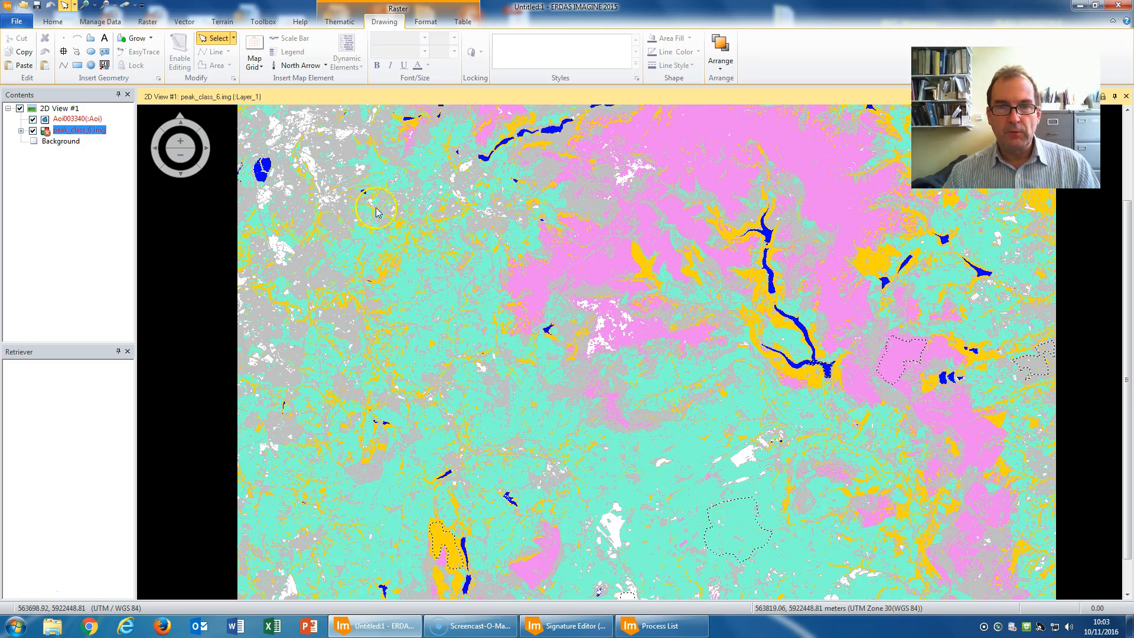
# Show the attribute table of peak_class_6.img and enlarge it so all class rows fit
pyautogui.click(404, 121)
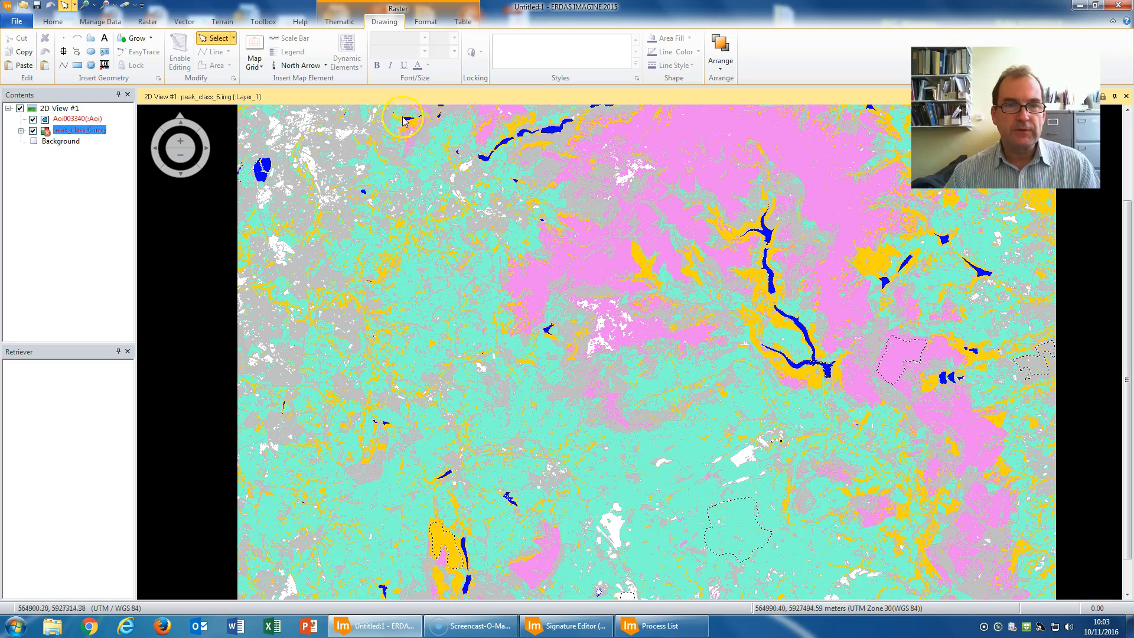
pyautogui.click(463, 23)
pyautogui.click(27, 49)
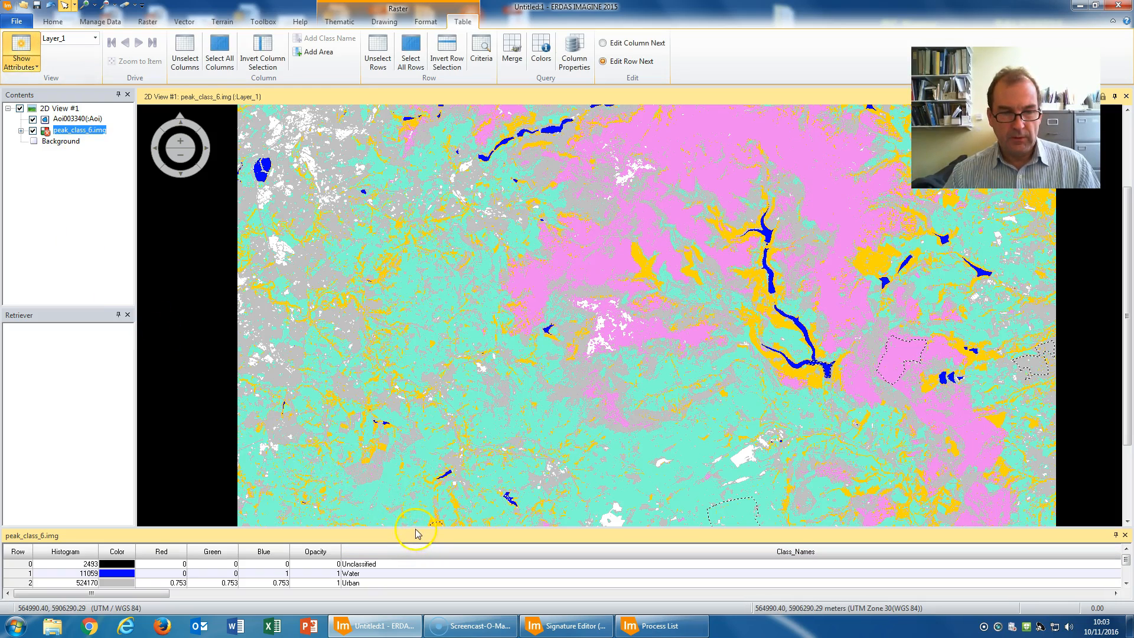
pyautogui.moveTo(415, 528); pyautogui.dragTo(407, 408)
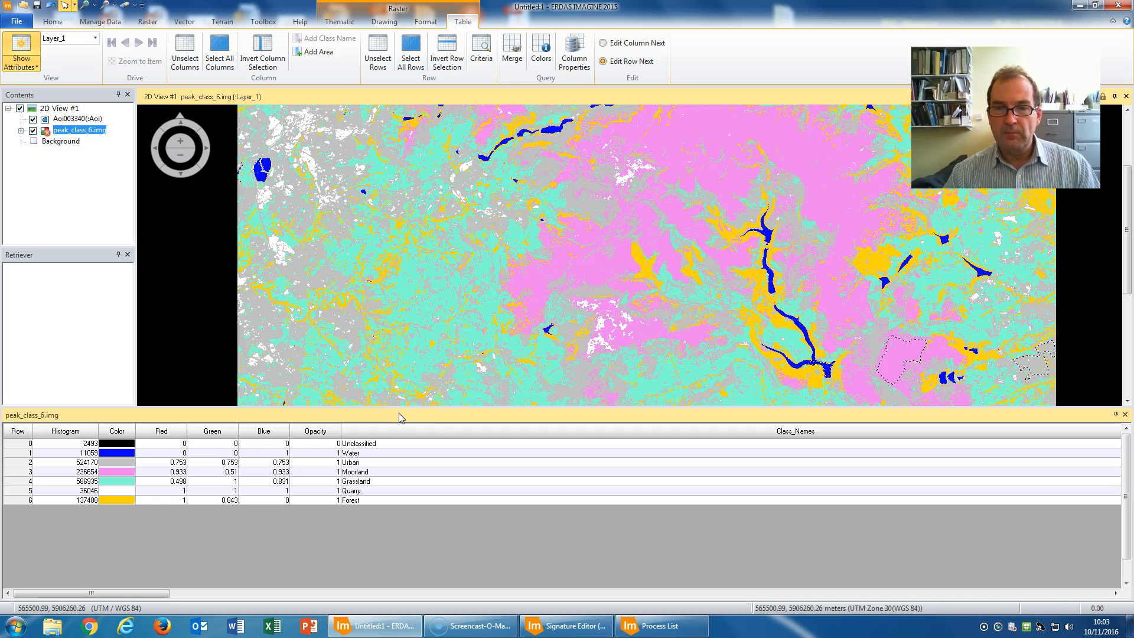
# Recolour the Grassland class to chartreuse in the attribute table and shrink the table to reveal the map
pyautogui.click(129, 481)
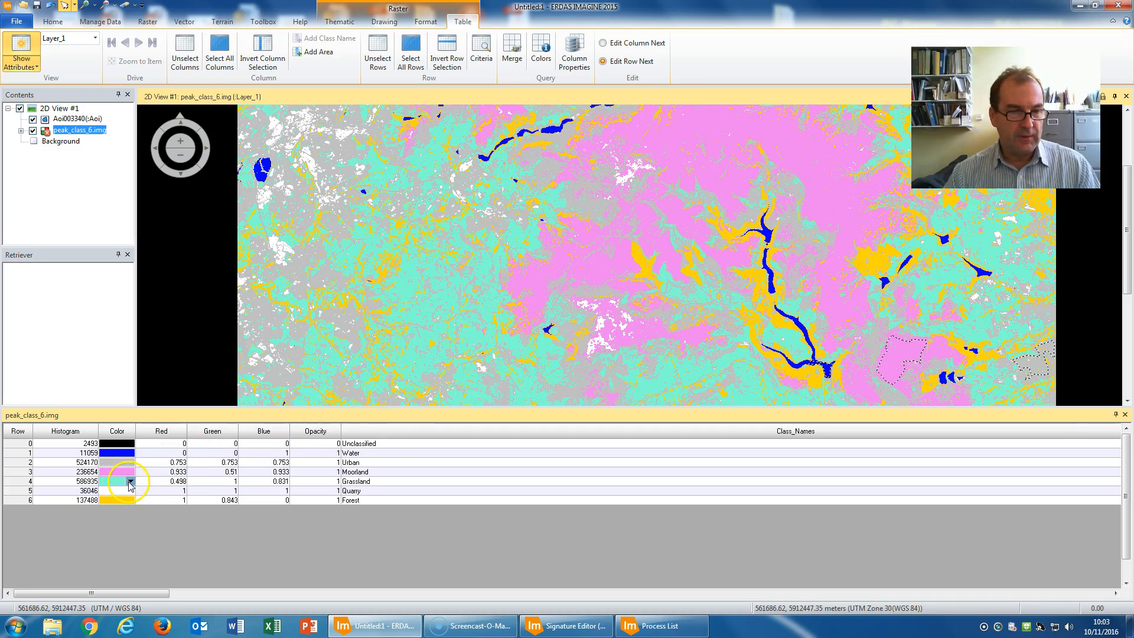
pyautogui.click(131, 482)
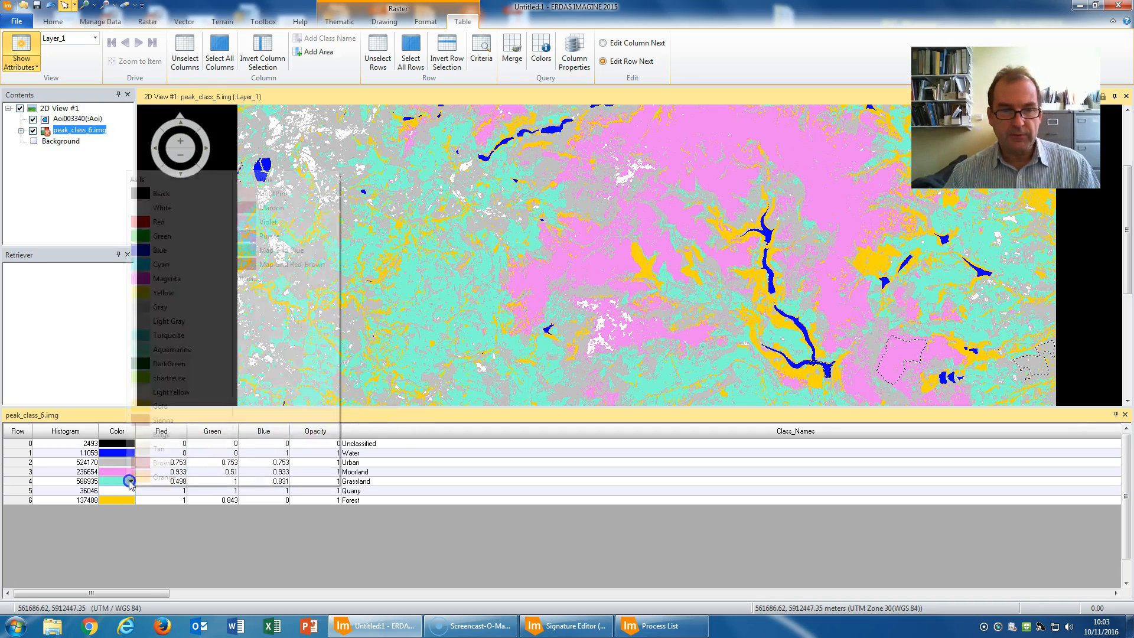
pyautogui.click(152, 379)
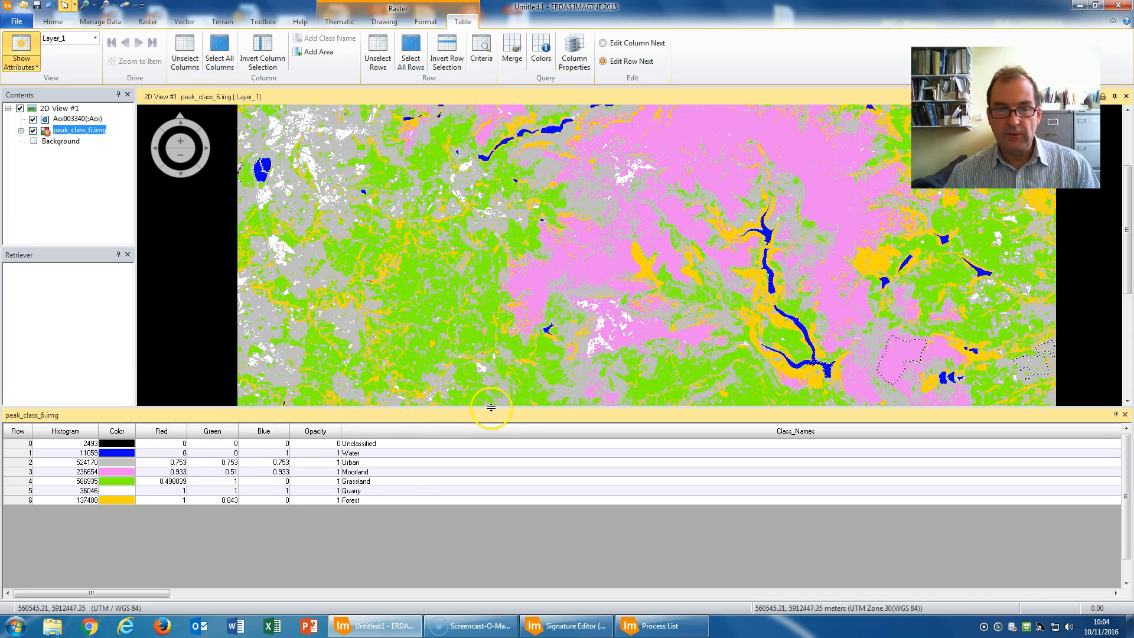
pyautogui.moveTo(500, 406); pyautogui.dragTo(502, 572)
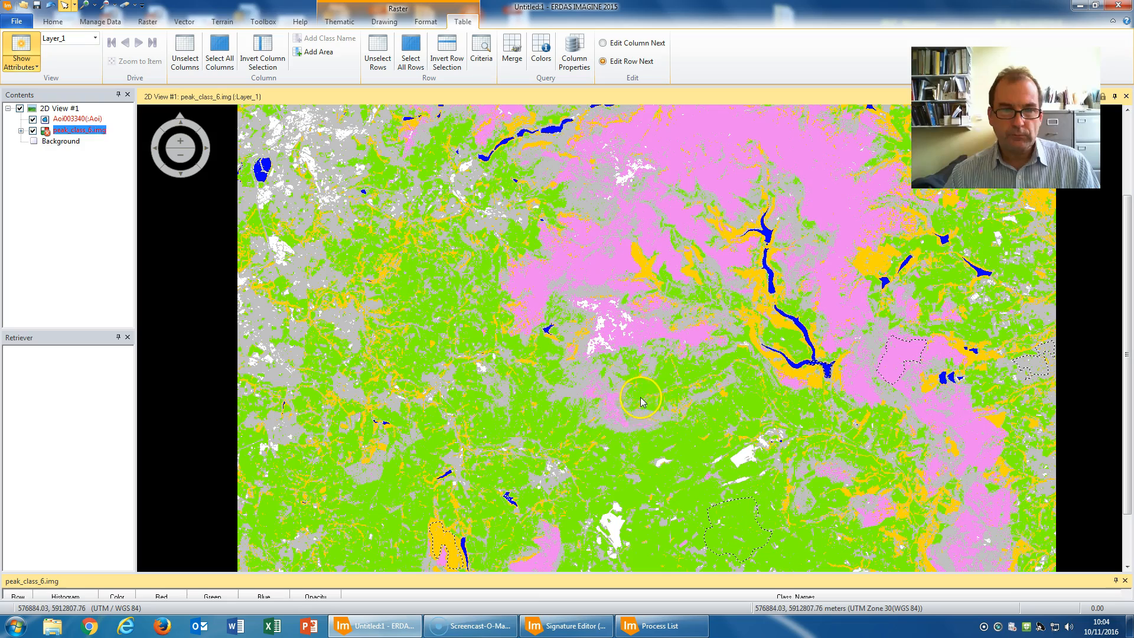
# Enlarge the attribute table to examine the histogram values and class names of the Water and Urban rows, and shrink it again
pyautogui.moveTo(513, 573); pyautogui.dragTo(512, 373)
pyautogui.click(115, 415)
pyautogui.click(89, 414)
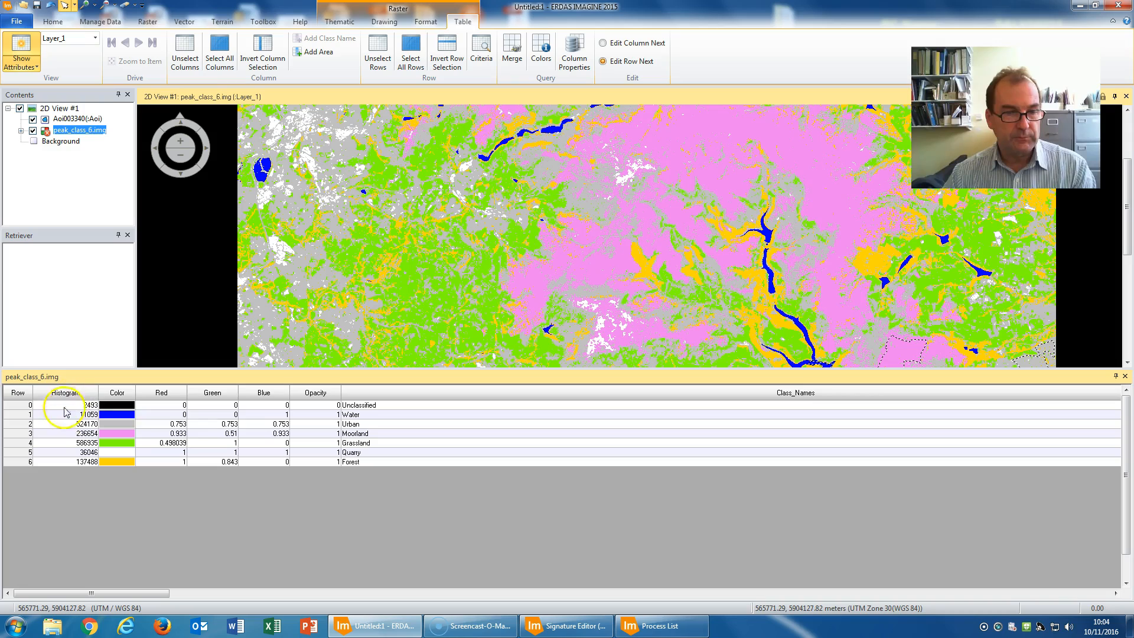
pyautogui.click(335, 423)
pyautogui.click(349, 423)
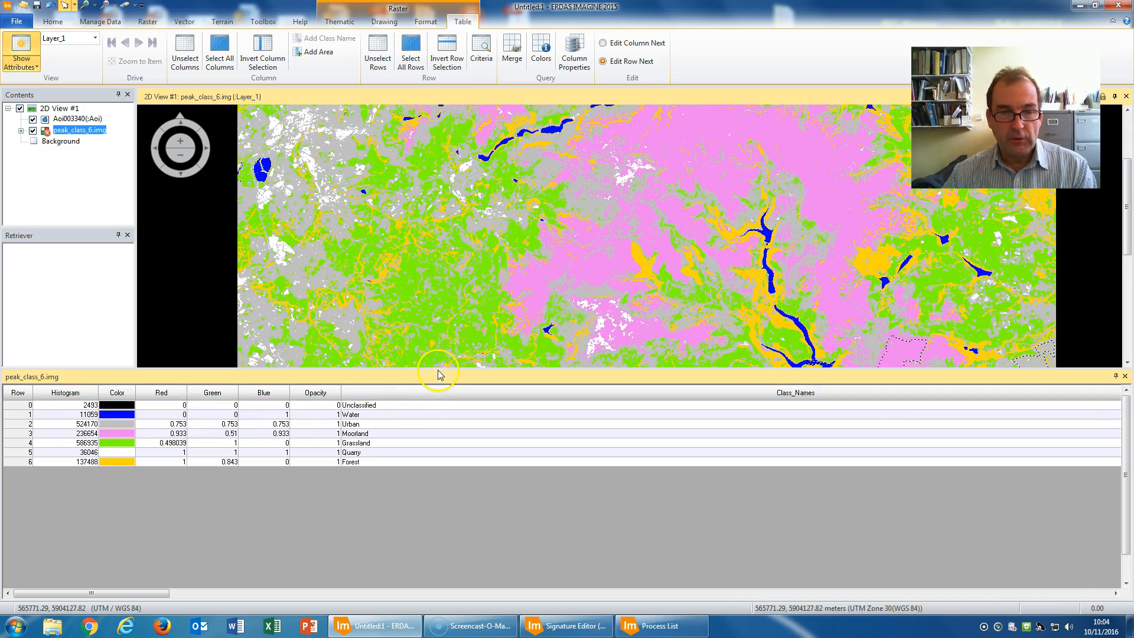
pyautogui.moveTo(438, 370); pyautogui.dragTo(449, 535)
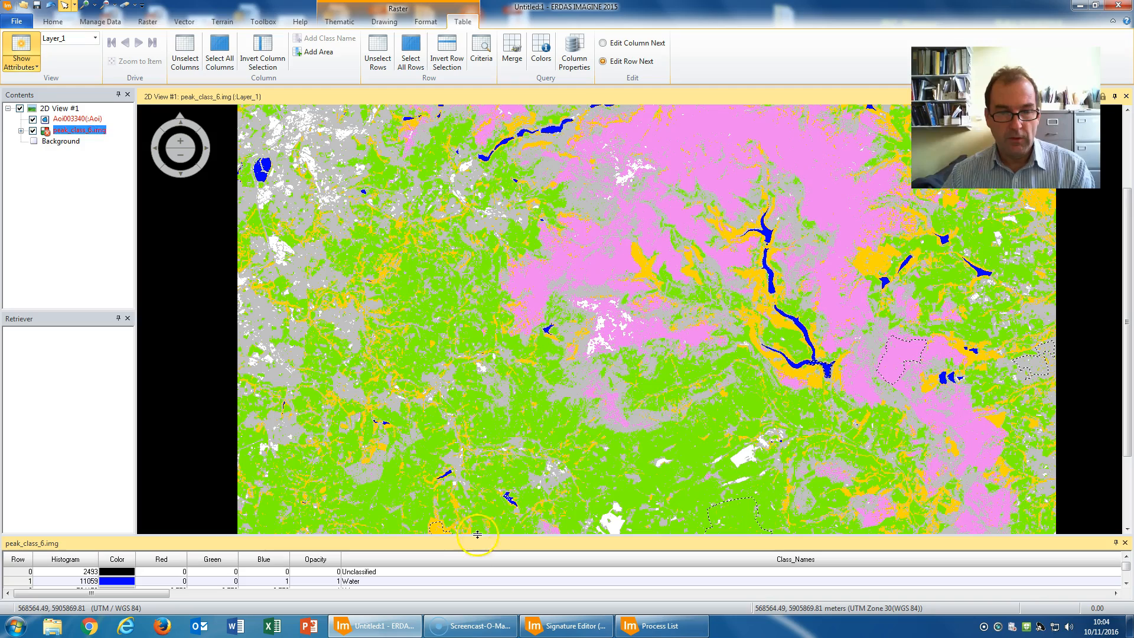
# Check the class rows in the attribute table against the grey Urban patches around the moorland in the image's upper middle
pyautogui.moveTo(484, 536); pyautogui.dragTo(488, 433)
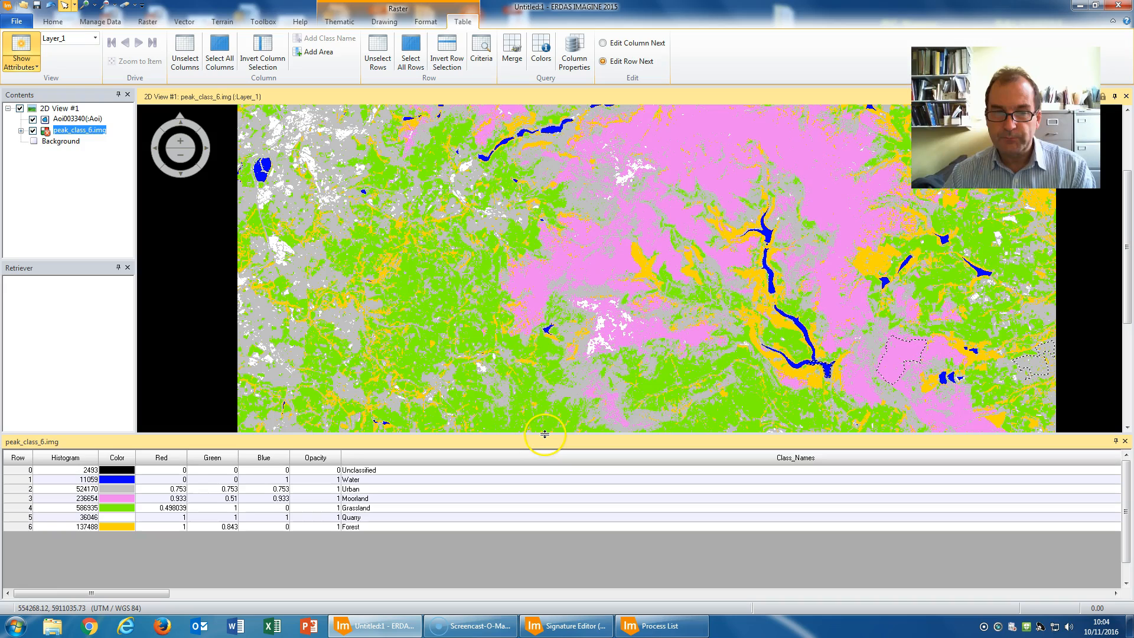
pyautogui.moveTo(545, 434); pyautogui.dragTo(540, 548)
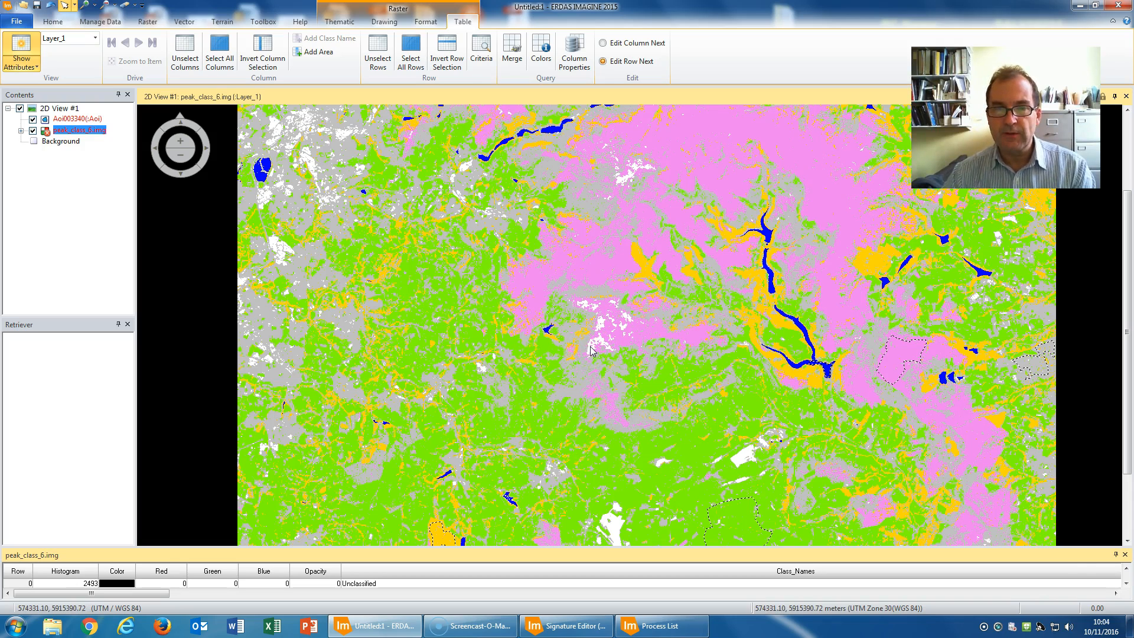
pyautogui.click(590, 188)
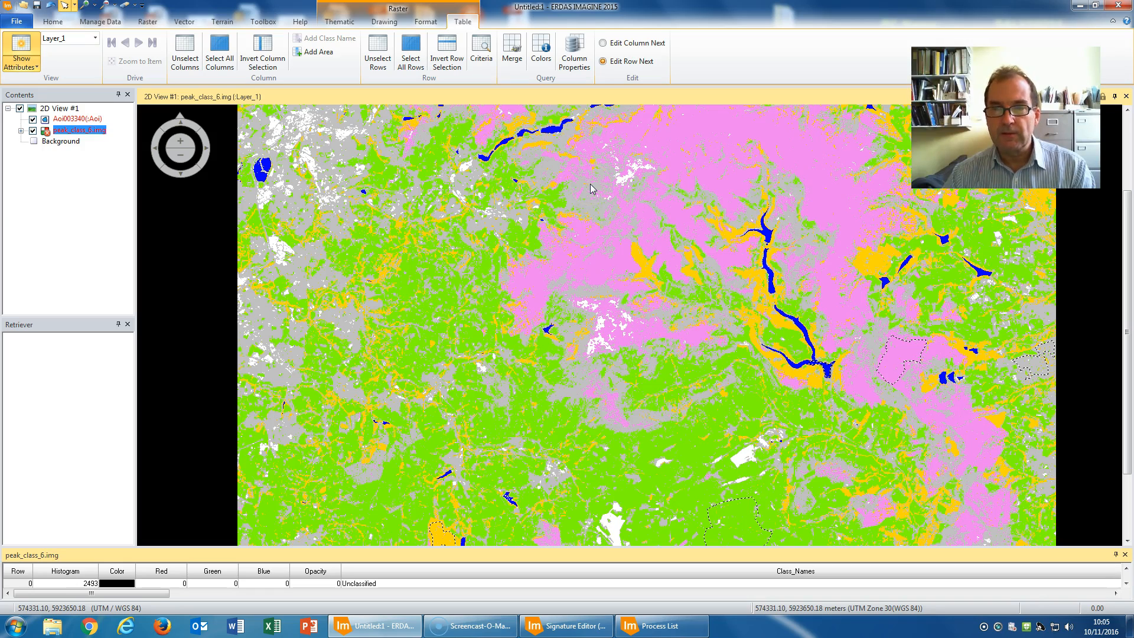
pyautogui.click(615, 194)
pyautogui.click(558, 231)
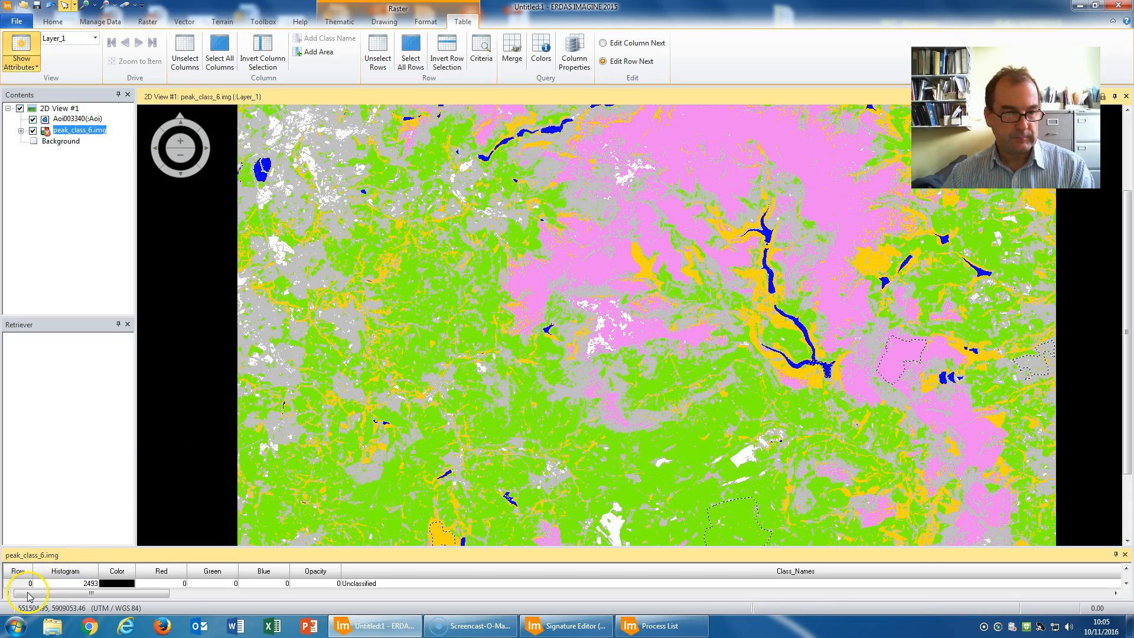